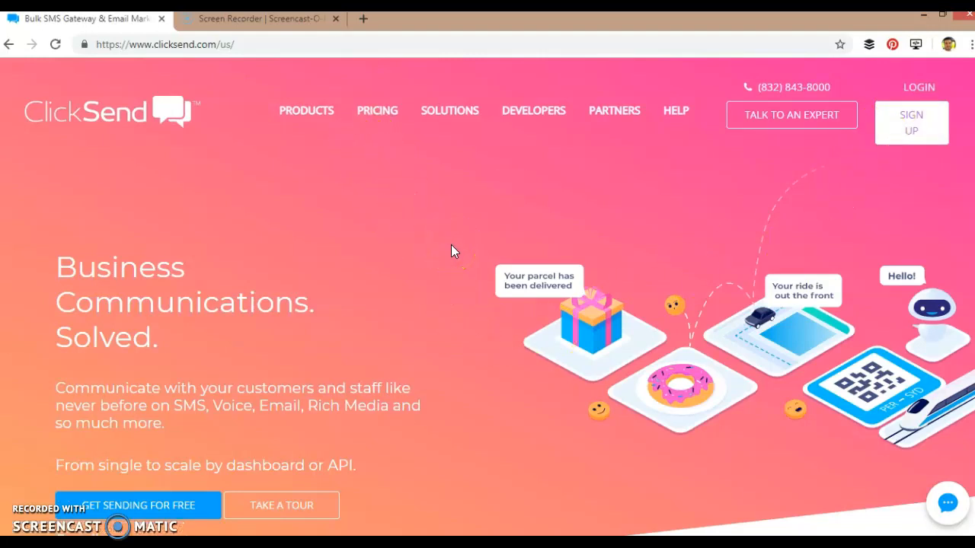
- Go from the ClickSend home page to the account login page via LOGIN
click(930, 87)
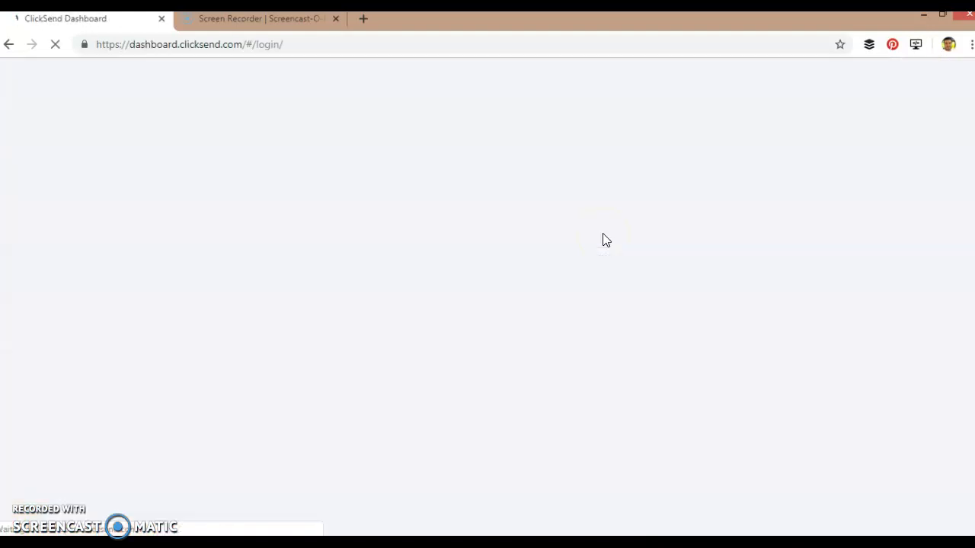
- Sign in and review the dashboard stats: 55 outbound, 24 bounced, $0.50 spent in 30 days
click(550, 284)
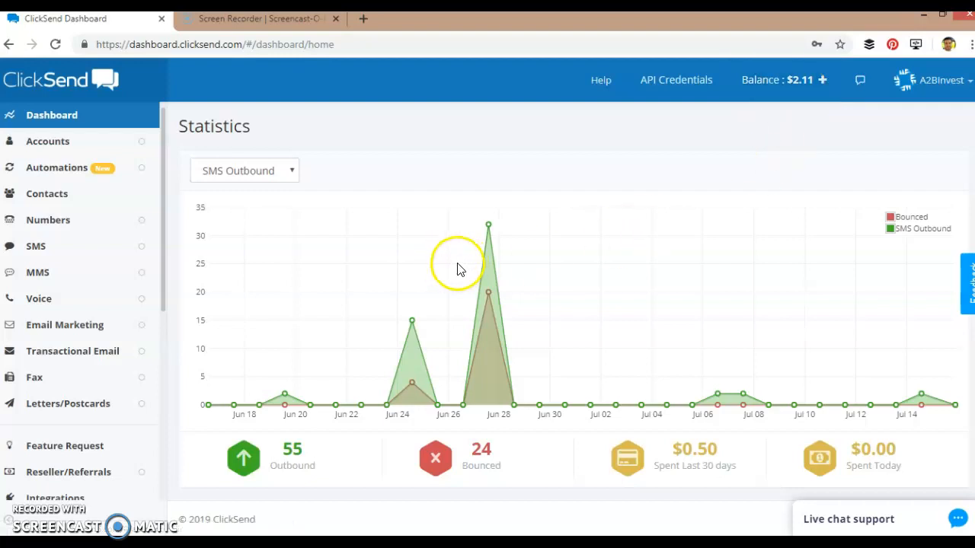
click(101, 197)
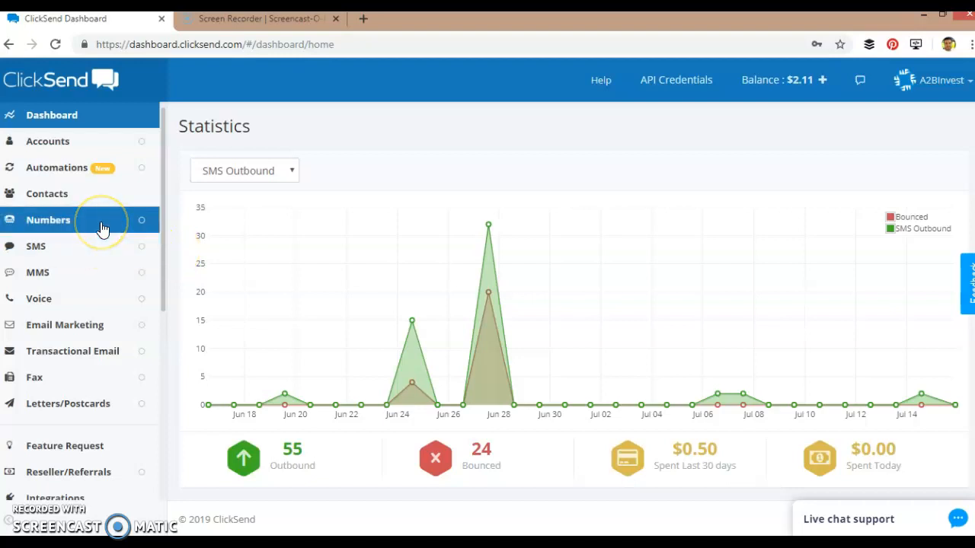
scroll(98, 228, down, 2)
scroll(99, 228, up, 2)
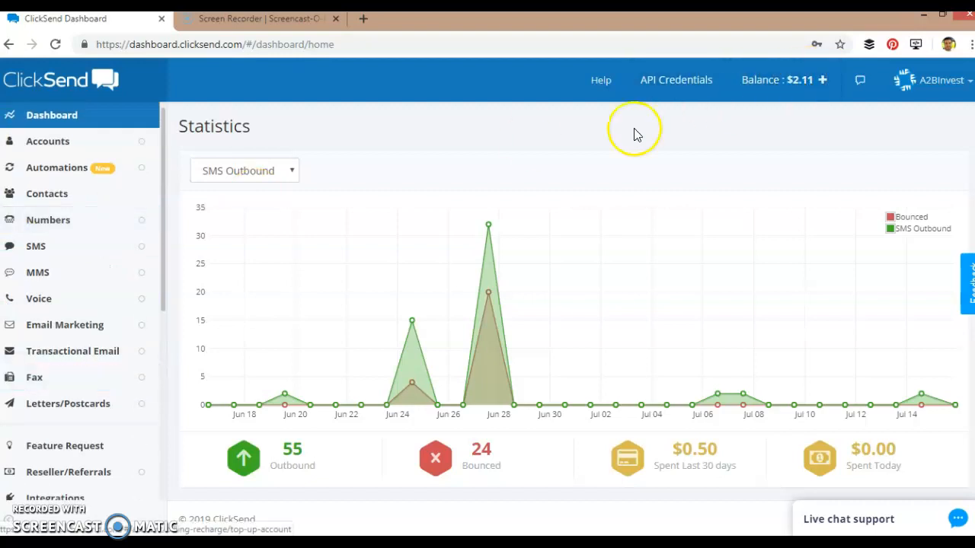
- Browse the Manage Contact Lists page, including Opt-Out List (196) and A2B Investors (1439)
click(70, 198)
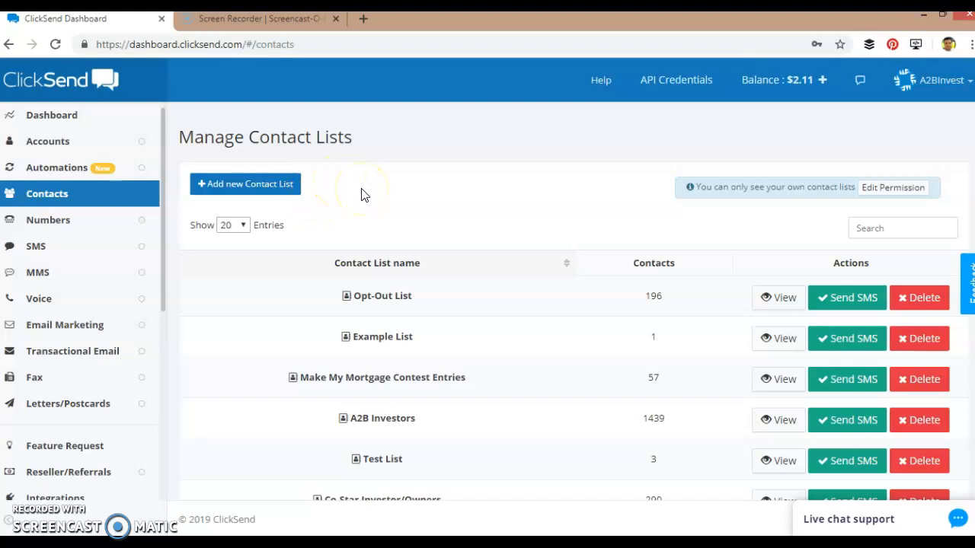
scroll(375, 195, down, 3)
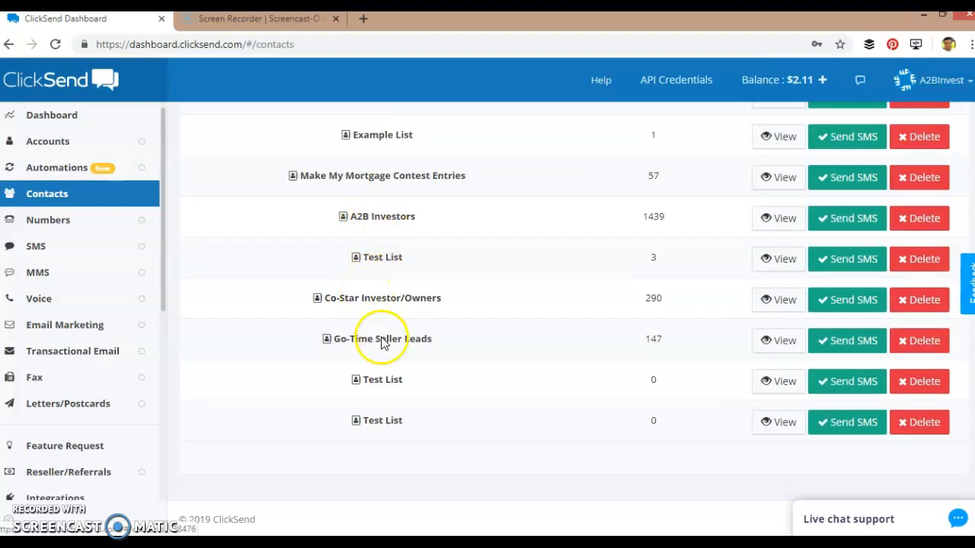
scroll(387, 343, up, 3)
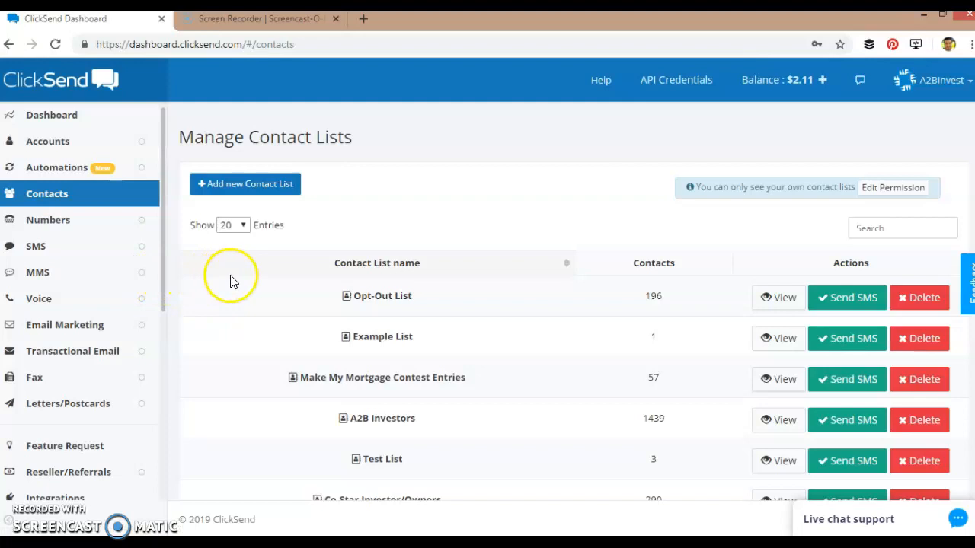
scroll(296, 287, down, 1)
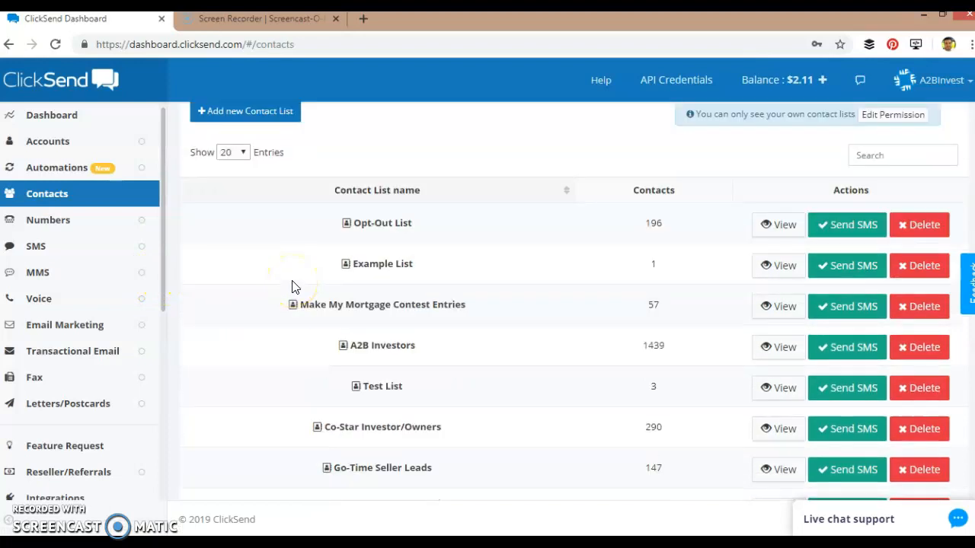
scroll(294, 285, up, 1)
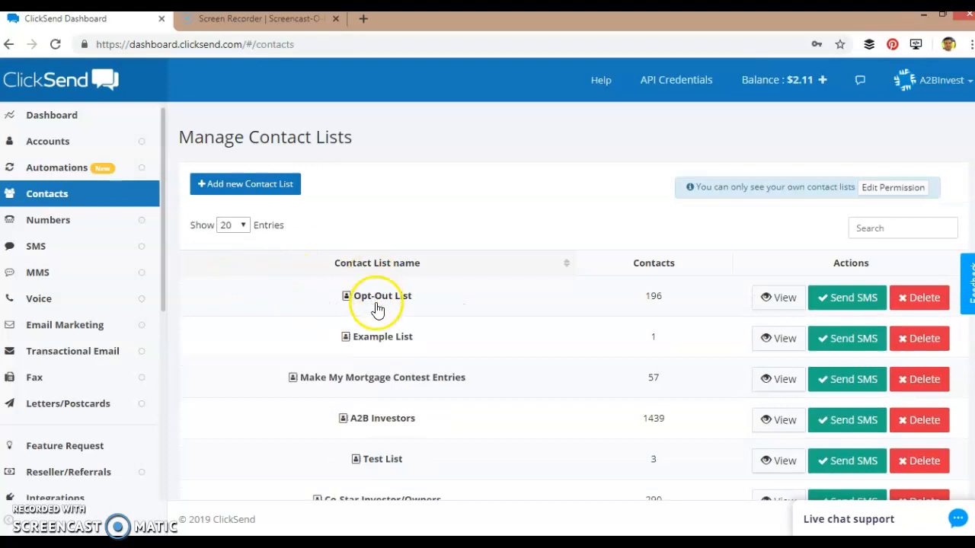
scroll(379, 312, down, 1)
scroll(379, 313, down, 2)
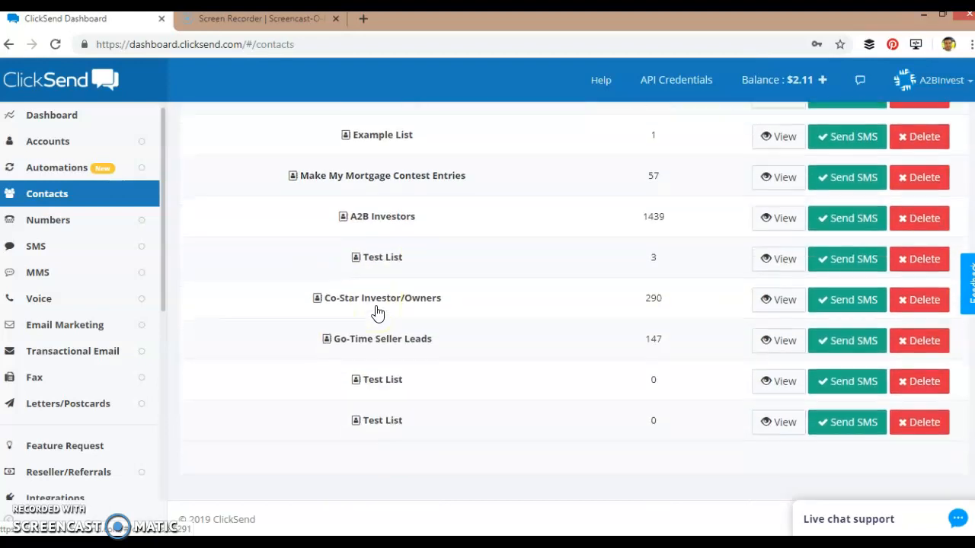
scroll(378, 312, up, 3)
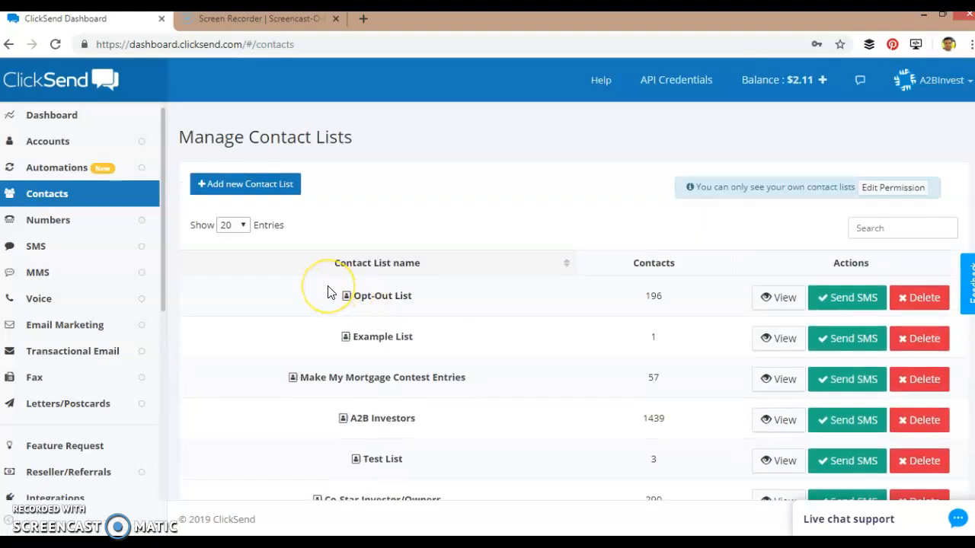
scroll(98, 246, down, 2)
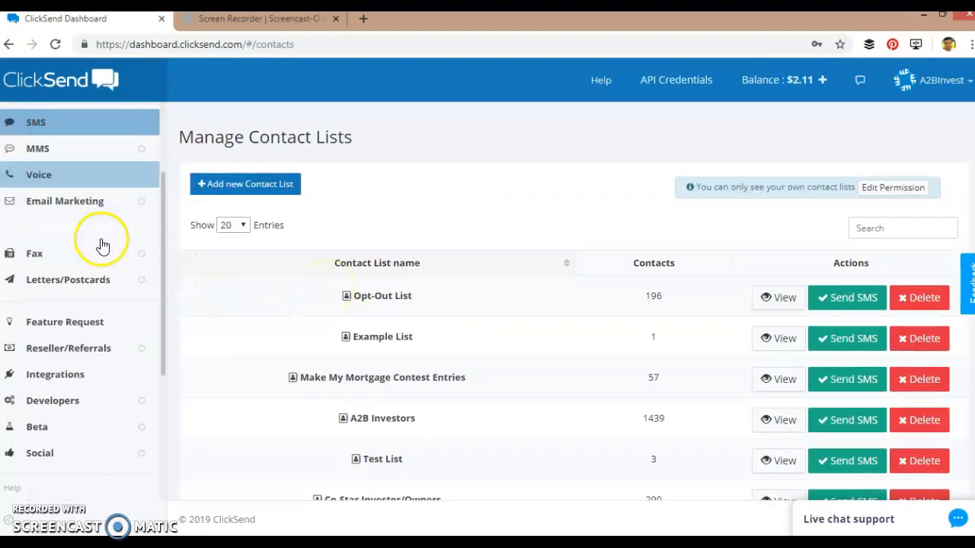
scroll(97, 342, up, 2)
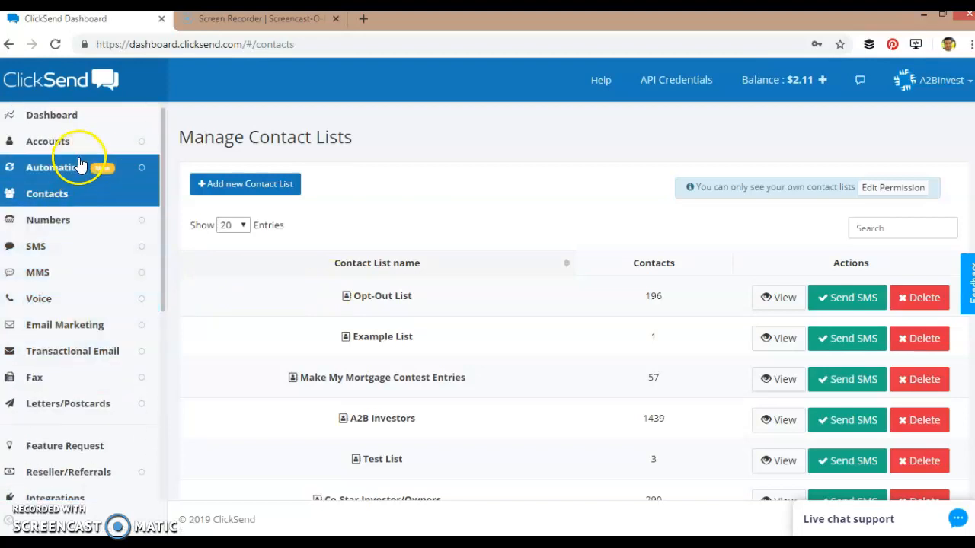
click(65, 251)
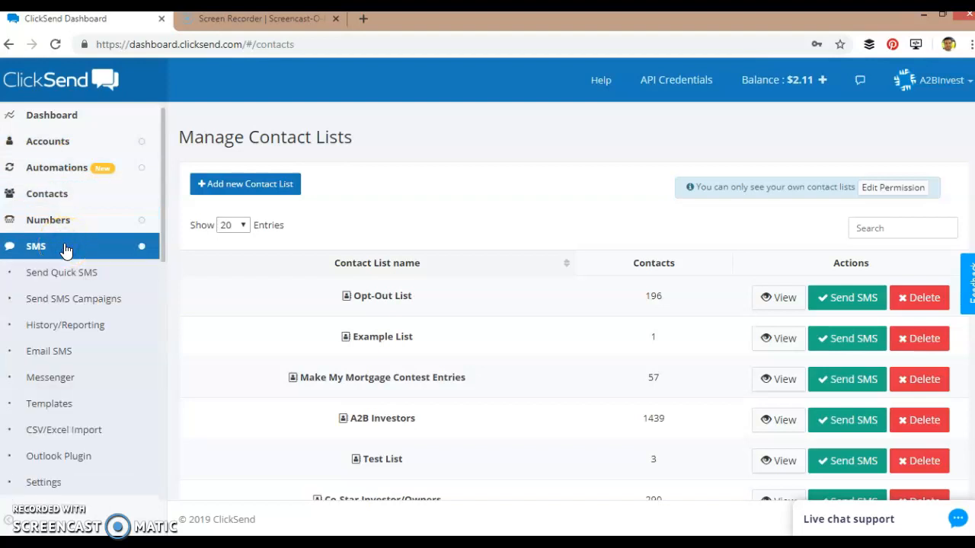
- Add a new campaign from Send SMS Campaigns, leaving the blank campaign form ready
click(92, 299)
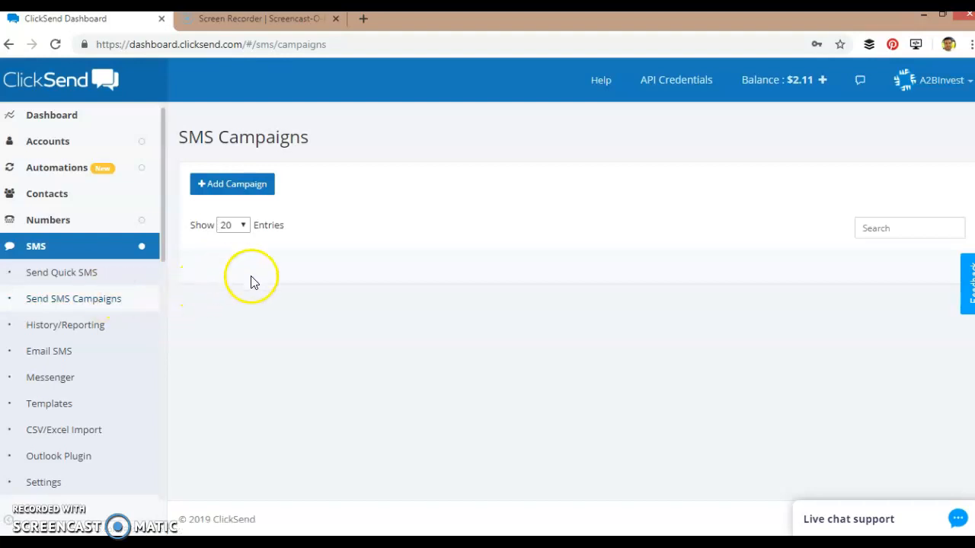
click(244, 191)
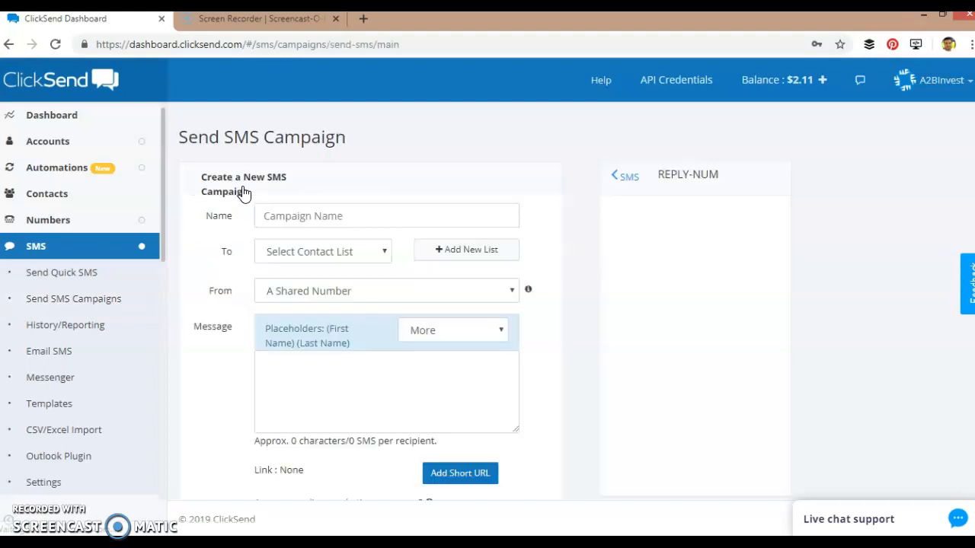
click(306, 217)
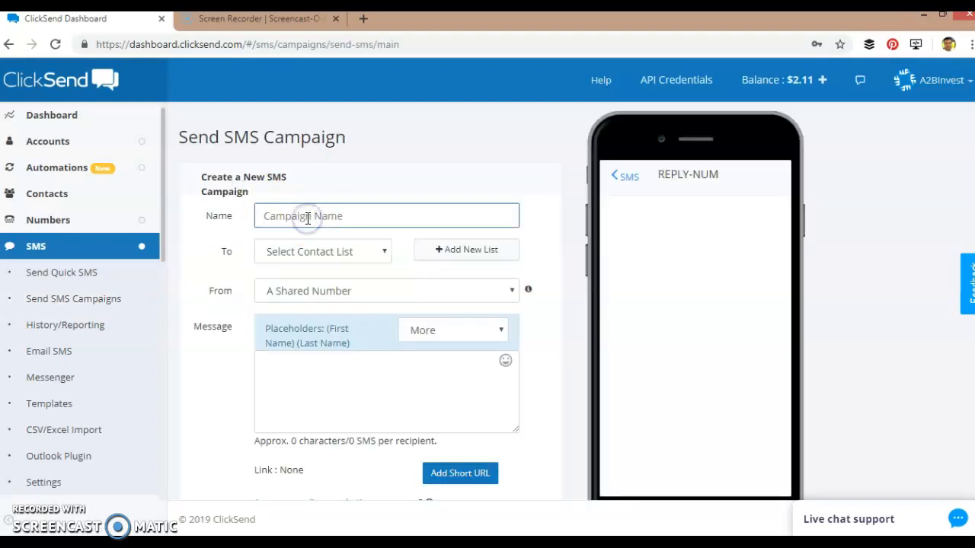
- Name the campaign 'Test Campaign' and address it to the A2B Investors (1439) list
text(Test Campaign)
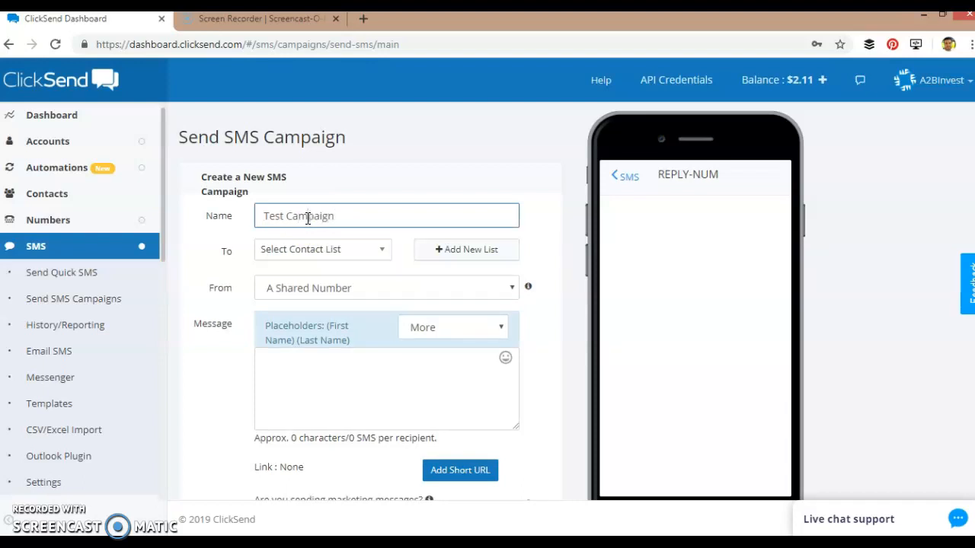
click(359, 216)
click(376, 253)
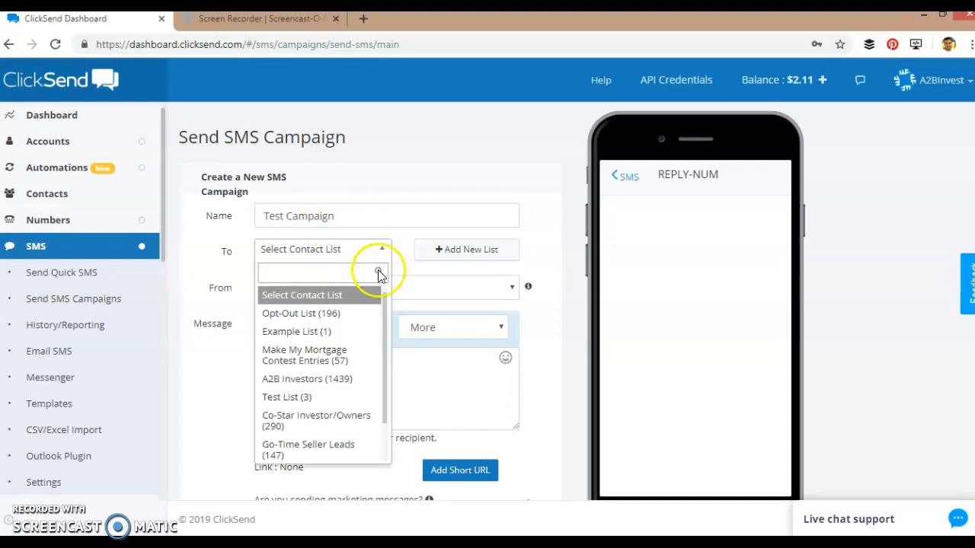
drag(384, 304, 385, 315)
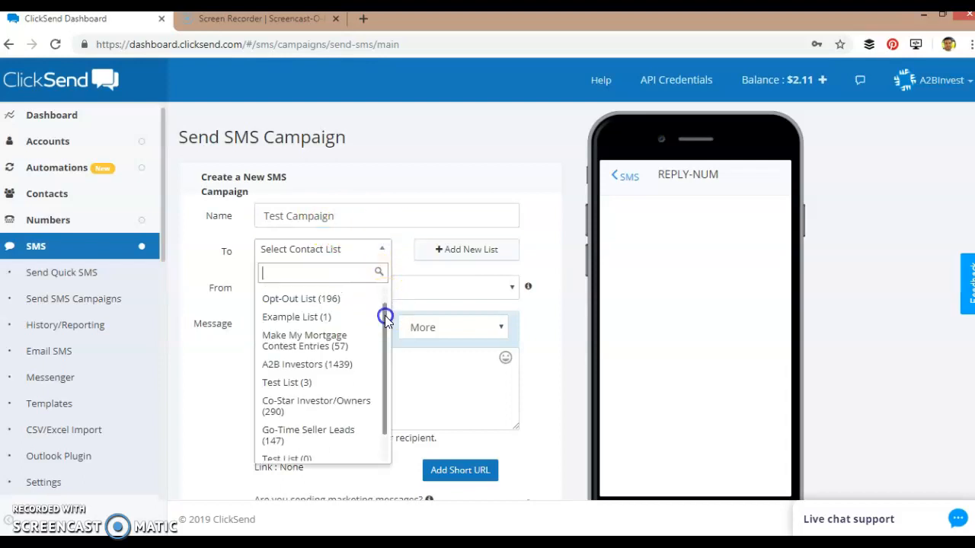
click(355, 366)
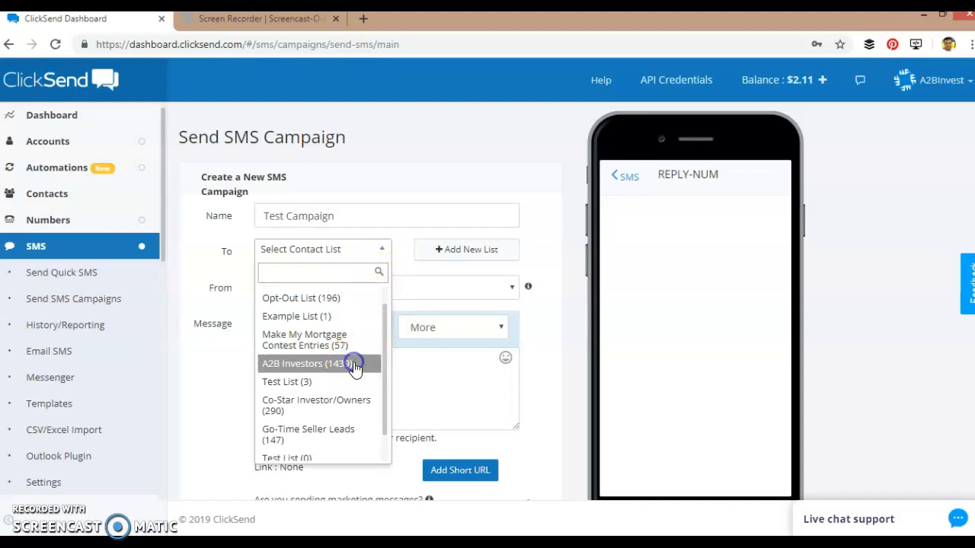
- Choose A Shared Number as the campaign's sender
click(439, 290)
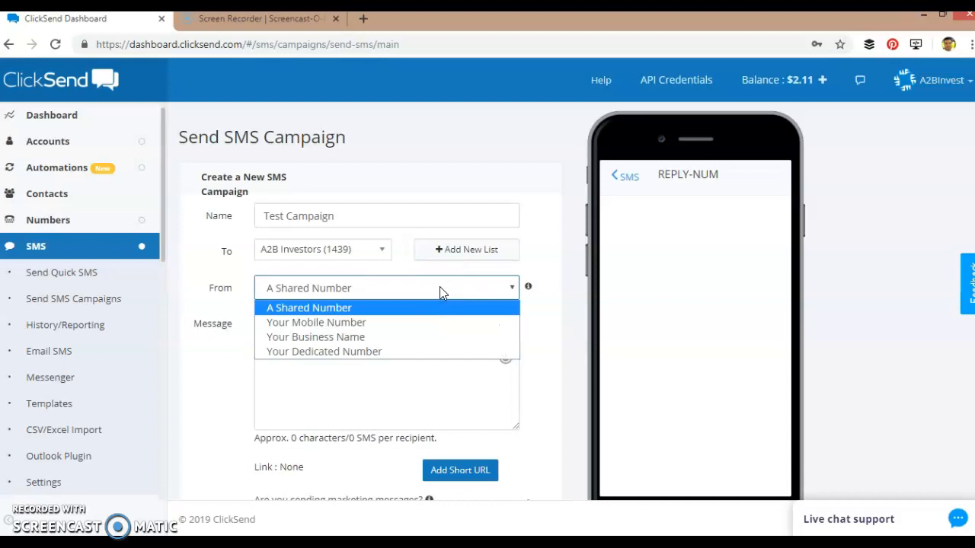
click(440, 288)
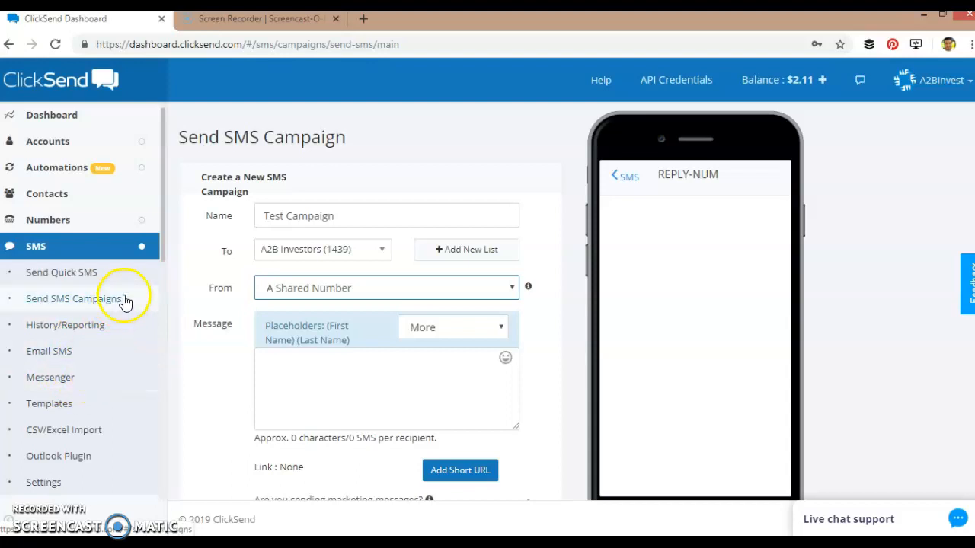
click(311, 293)
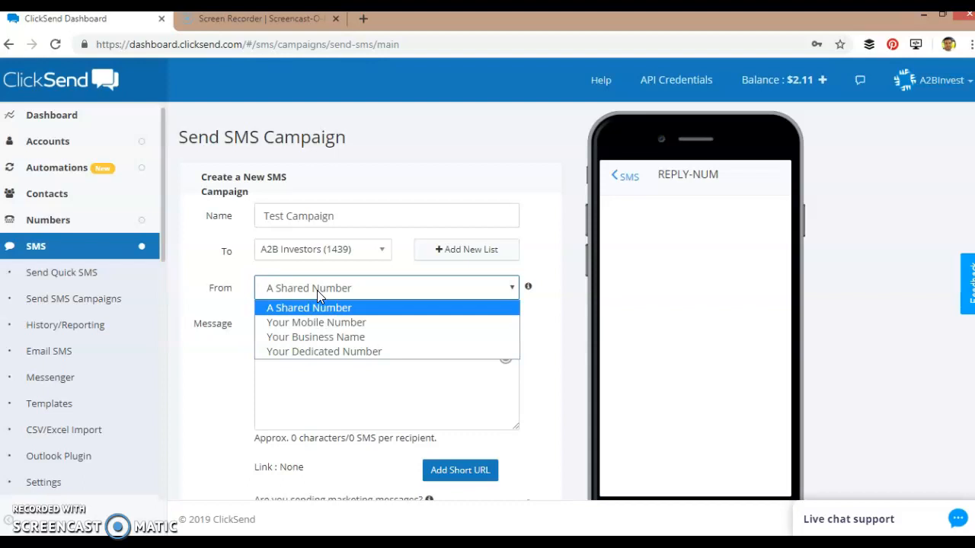
click(222, 359)
- Write the message '(First Name), Hey check out this new deial in Phoenix see more pics here'
click(287, 363)
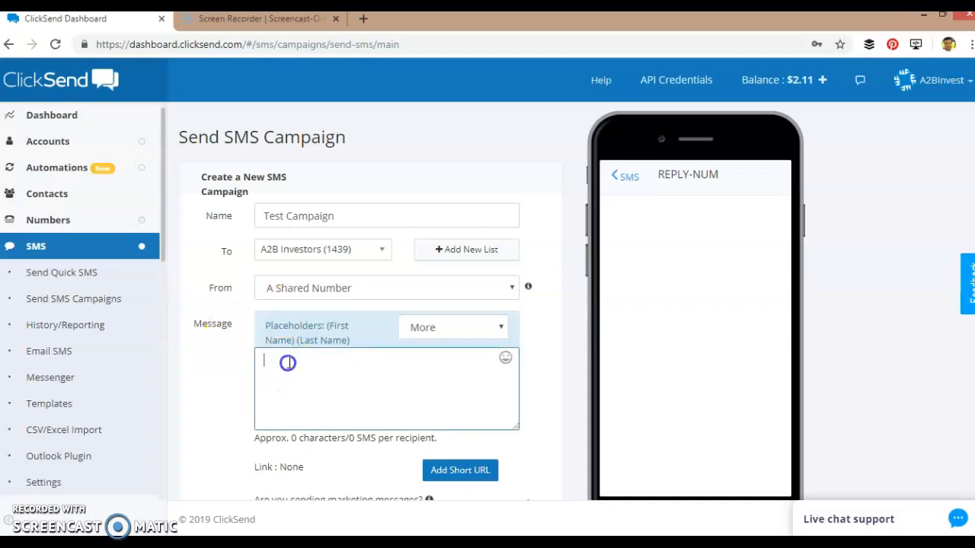
click(335, 327)
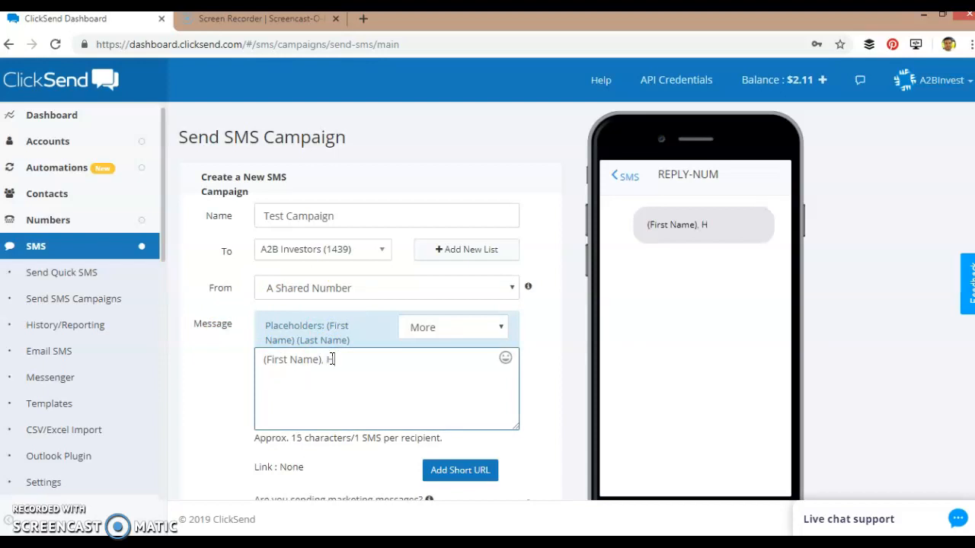
text(, Hey check out this new deial in )
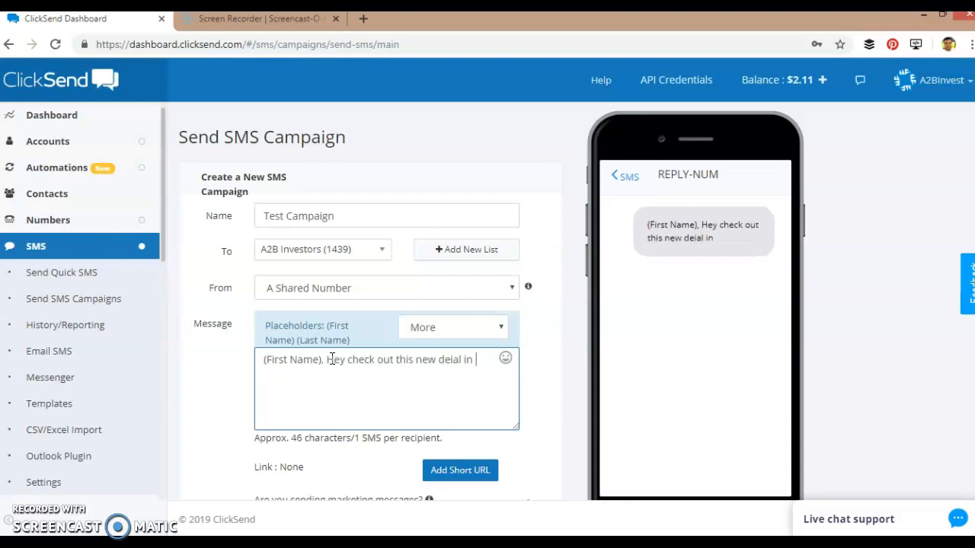
text(Phoenix see more pics here >>>)
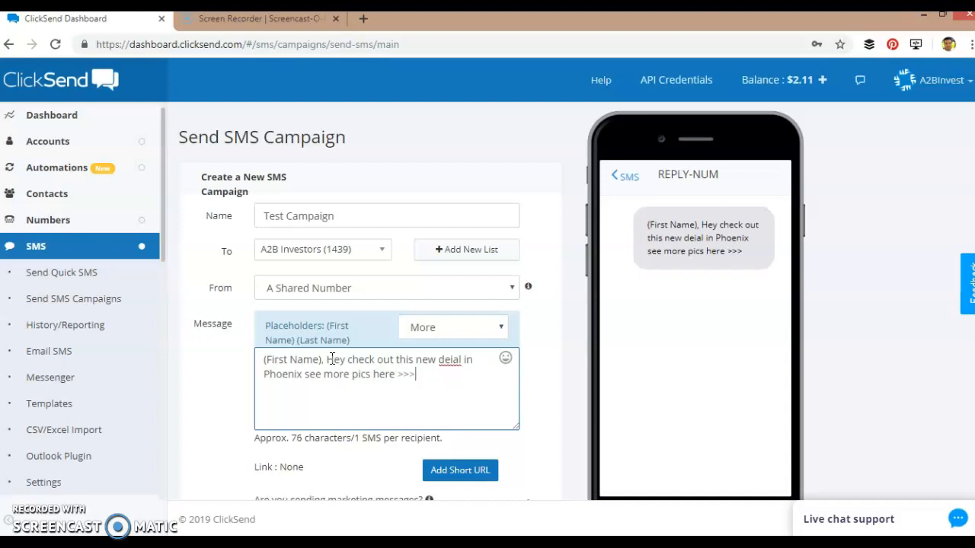
scroll(399, 409, down, 2)
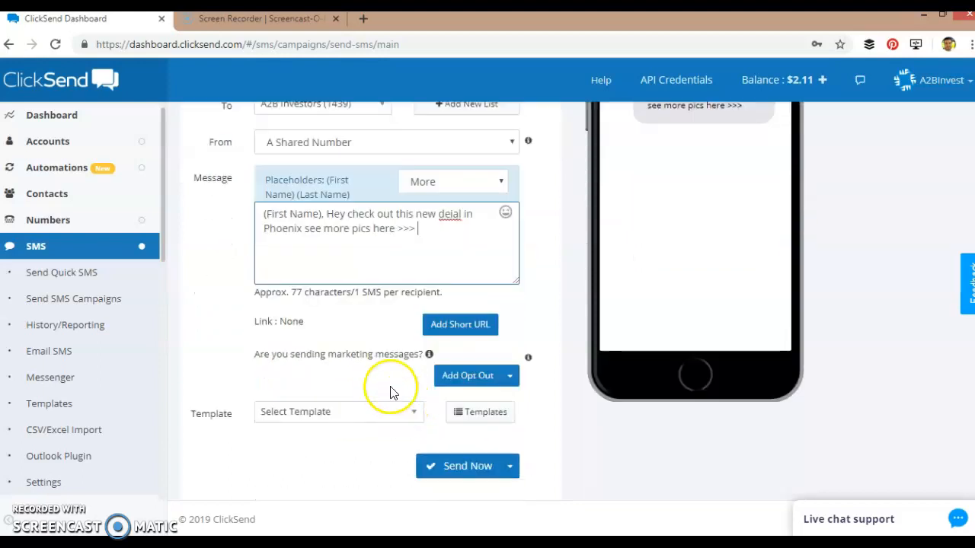
click(447, 326)
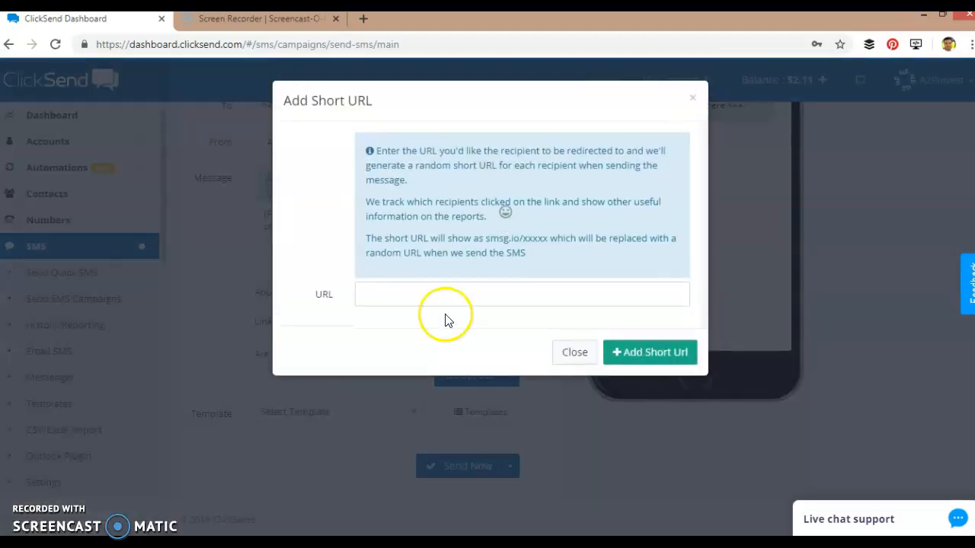
right_click(414, 293)
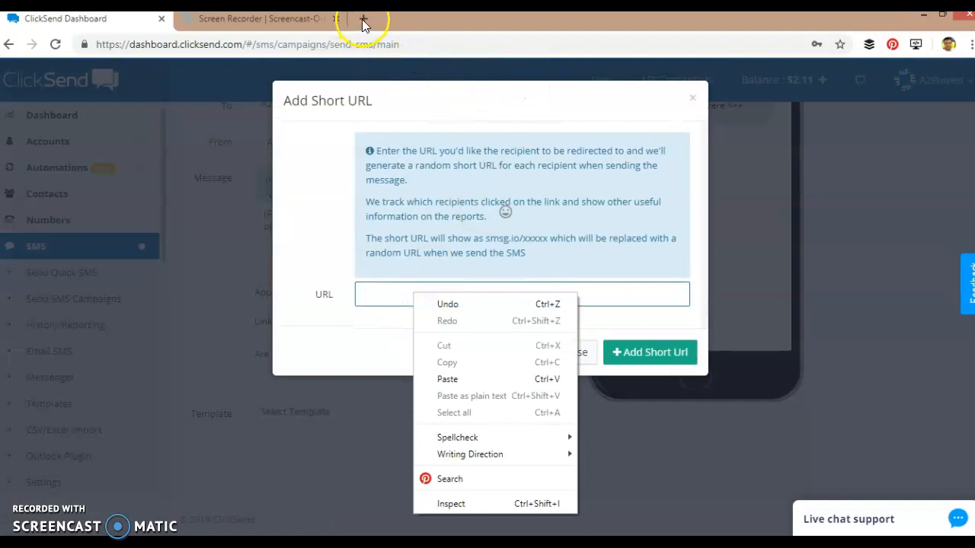
click(364, 297)
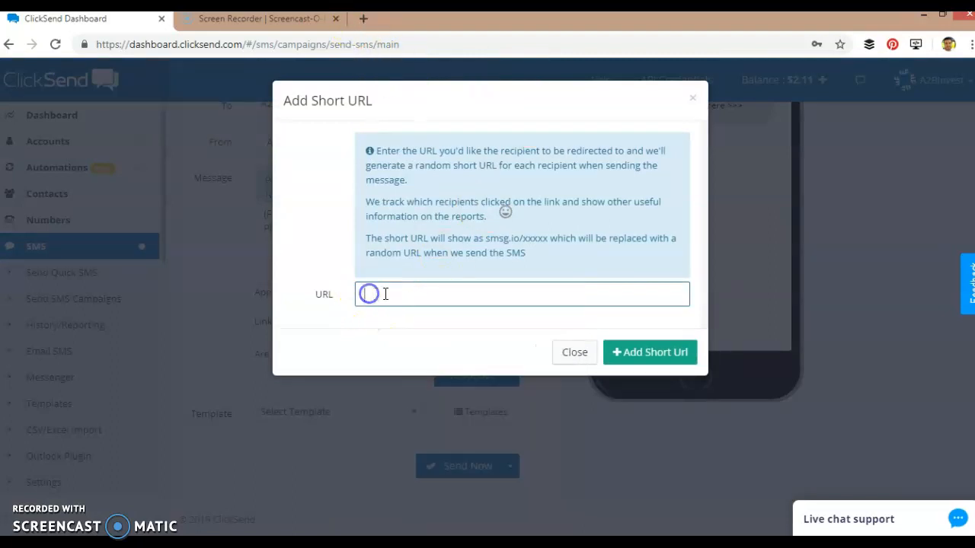
click(574, 355)
scroll(401, 250, down, 1)
- Correct 'deial' to 'deal' and add line breaks after the message text
click(432, 208)
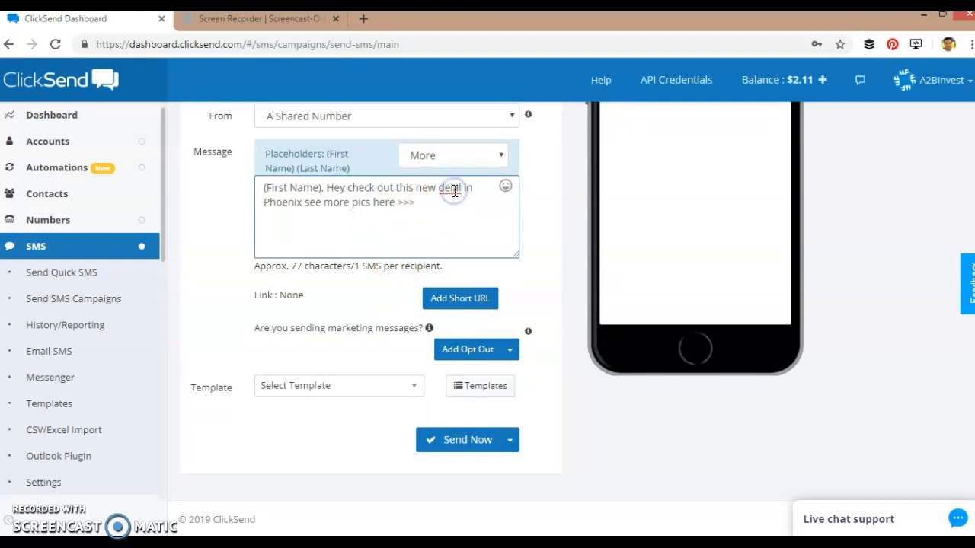
click(452, 191)
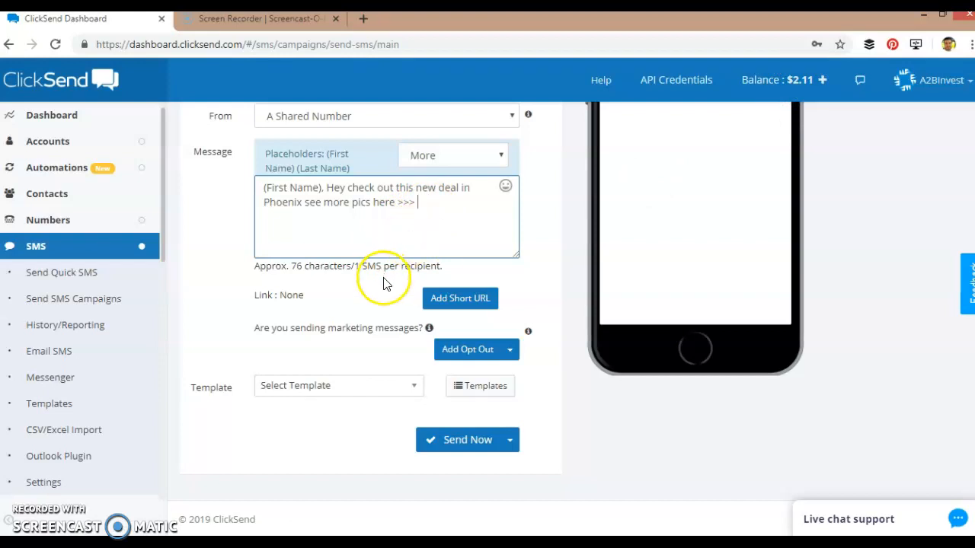
click(425, 203)
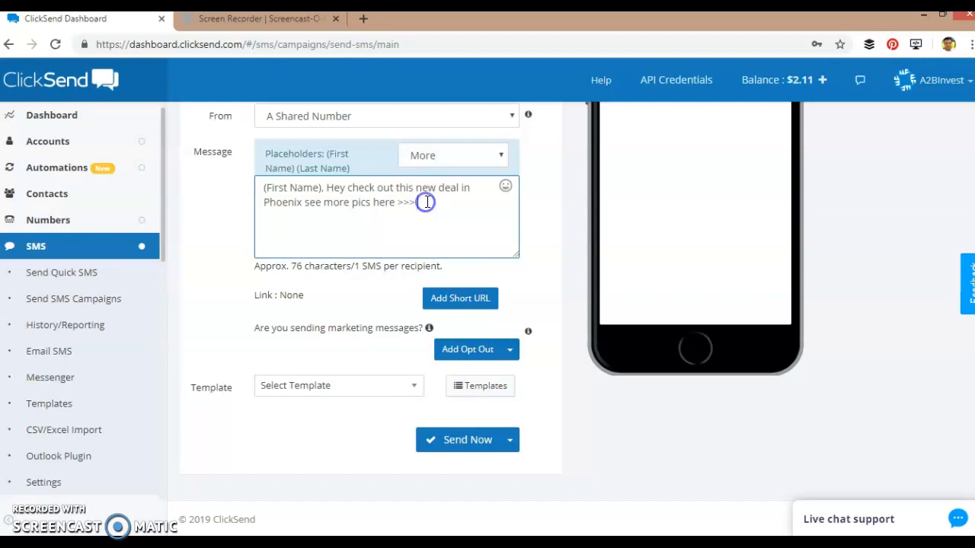
key(Return)
key(Return)
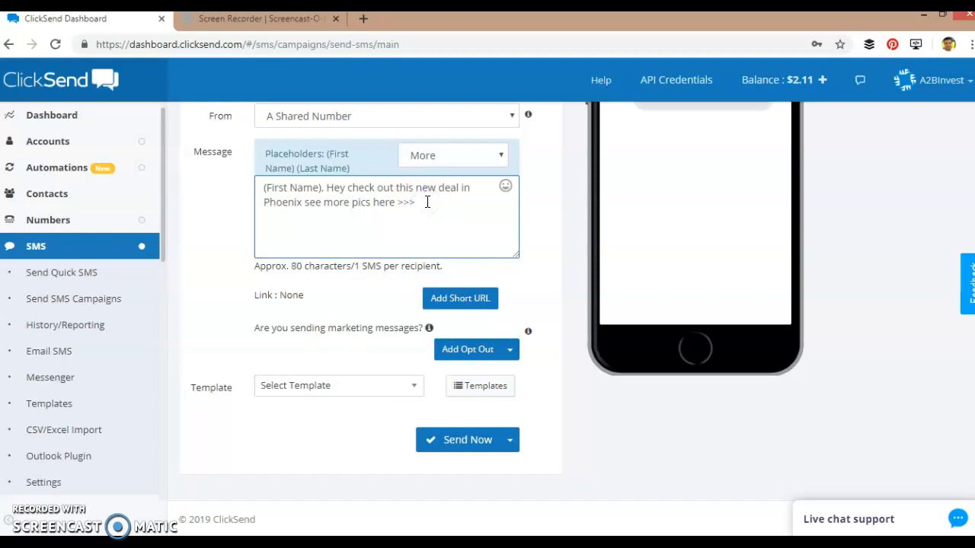
- Append the 'Reply STOP to opt-out' line to the campaign message, leaving templates unused
click(476, 352)
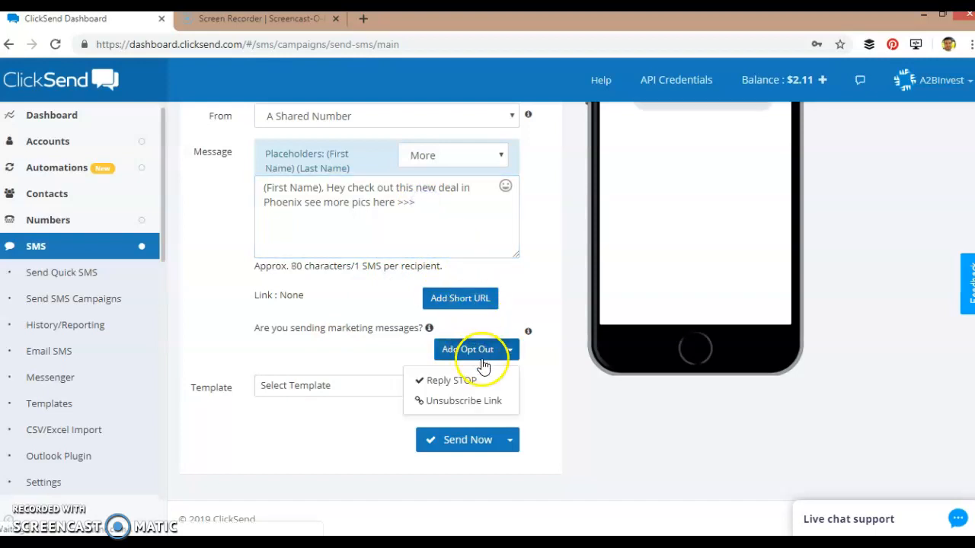
click(415, 380)
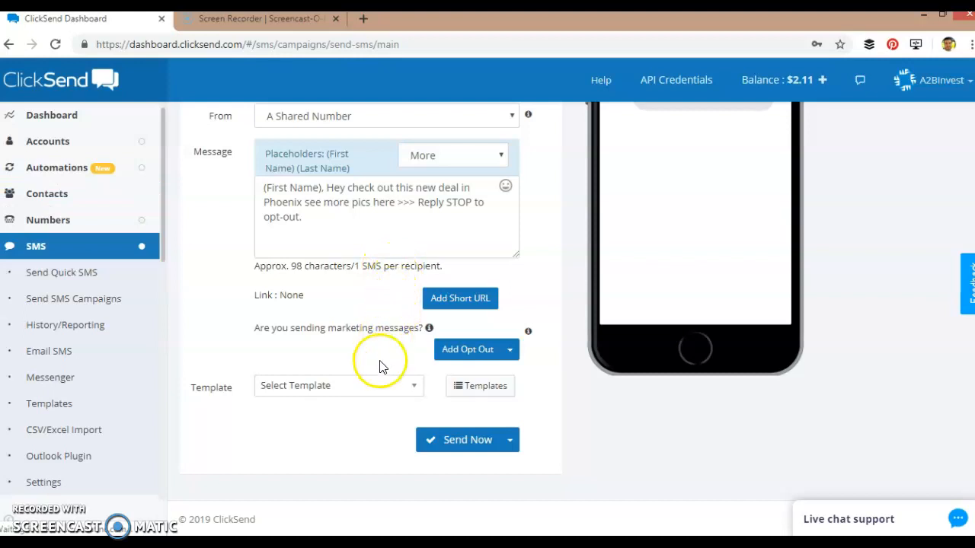
click(407, 386)
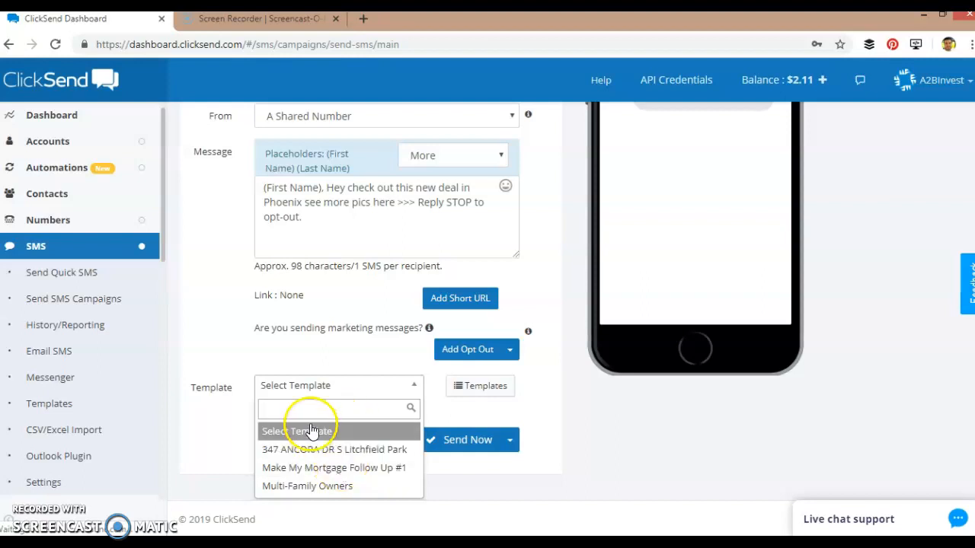
click(261, 351)
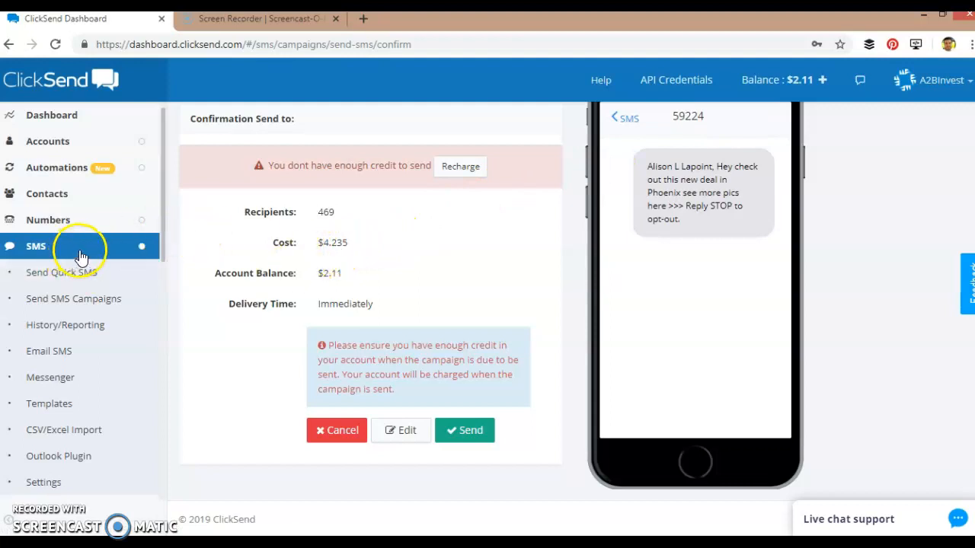
- Review the confirmation preview showing the personalised message ending 'Reply STOP to opt-out.'
scroll(81, 257, down, 1)
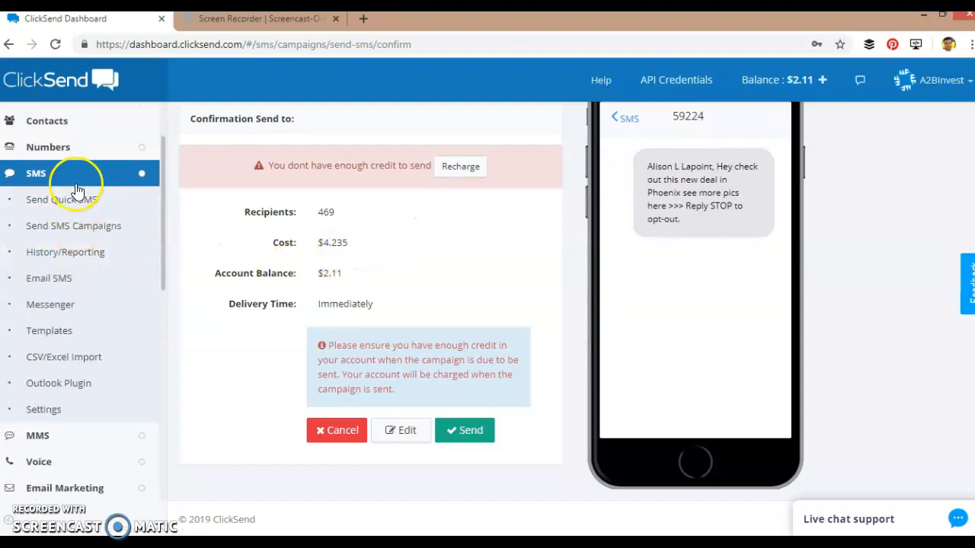
- Browse the SMS Message History, including sent investor-list messages and a received 'Stop' reply
click(79, 255)
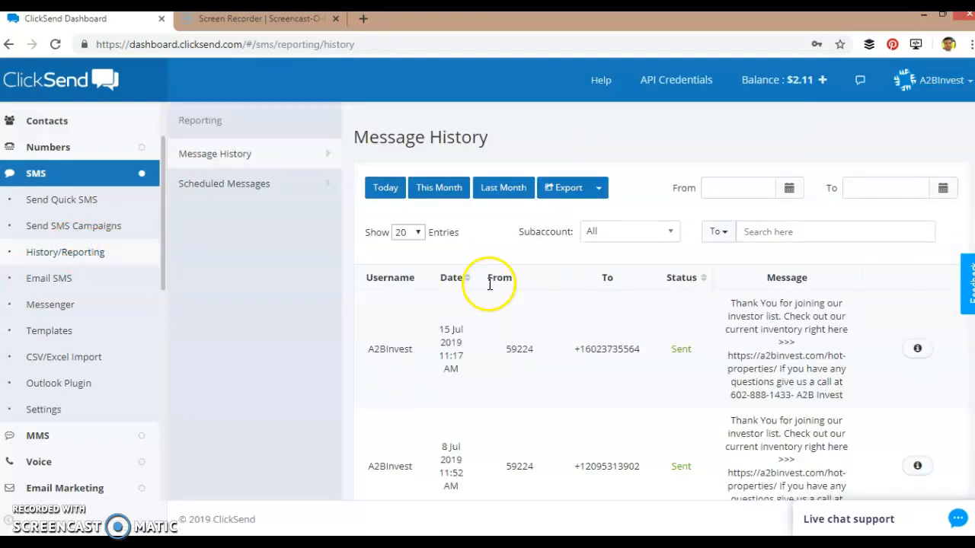
scroll(536, 321, down, 3)
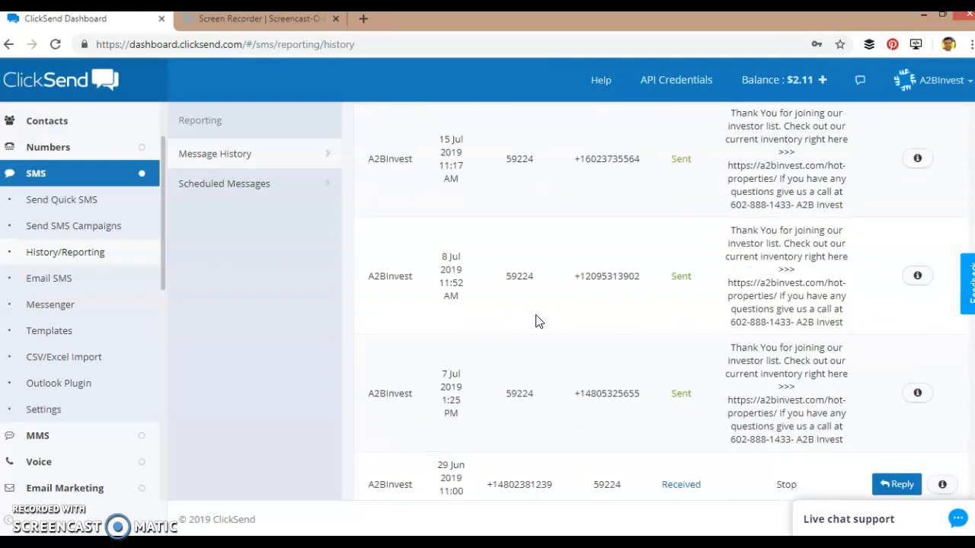
scroll(535, 322, down, 2)
scroll(535, 321, up, 3)
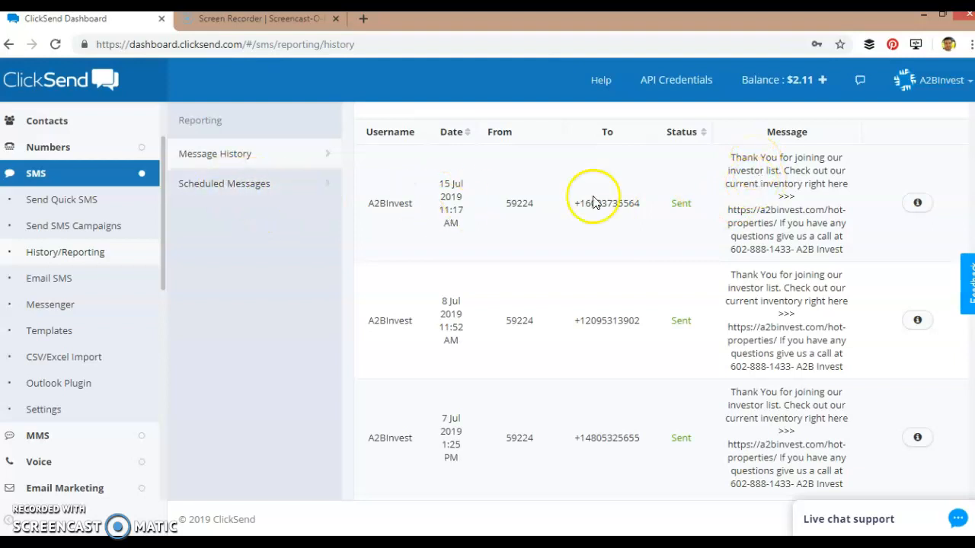
scroll(521, 251, down, 1)
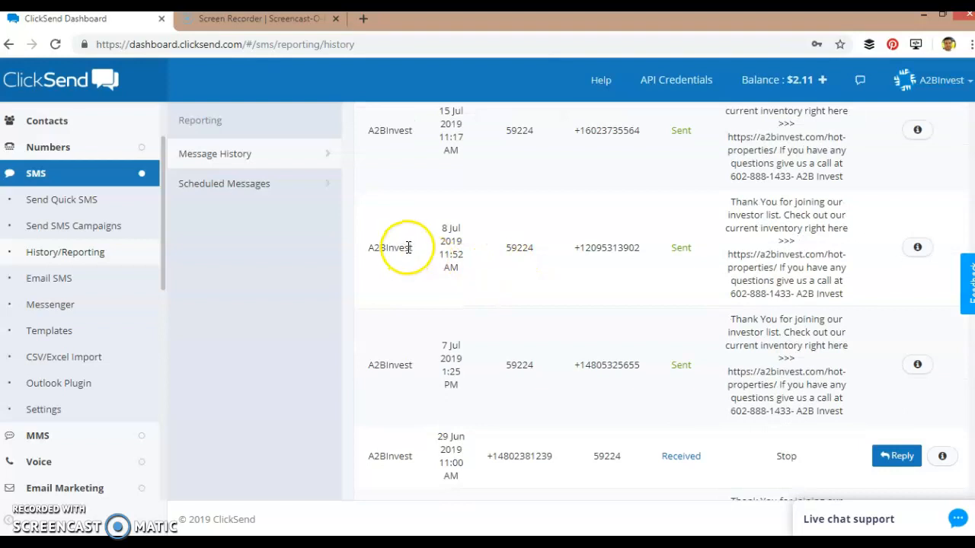
scroll(406, 247, down, 1)
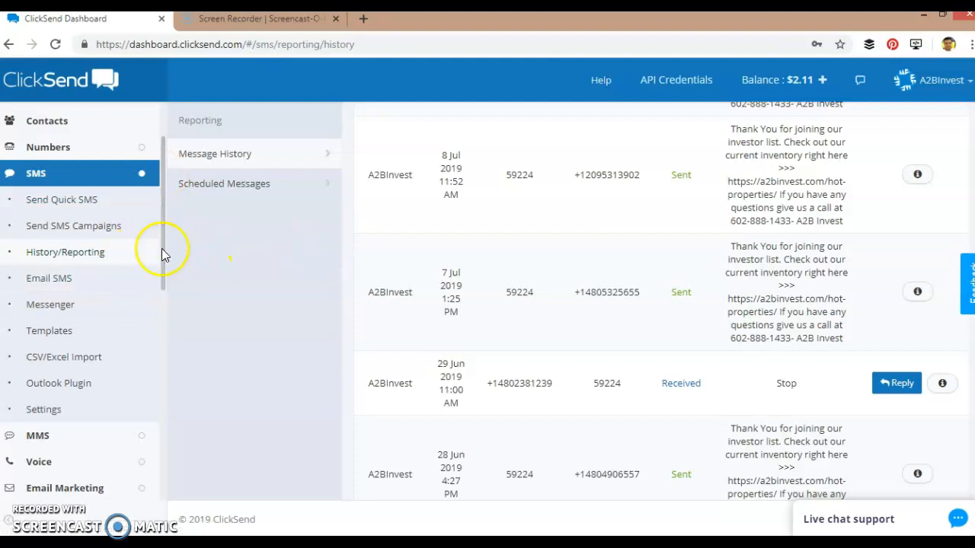
scroll(83, 229, down, 2)
scroll(95, 200, up, 1)
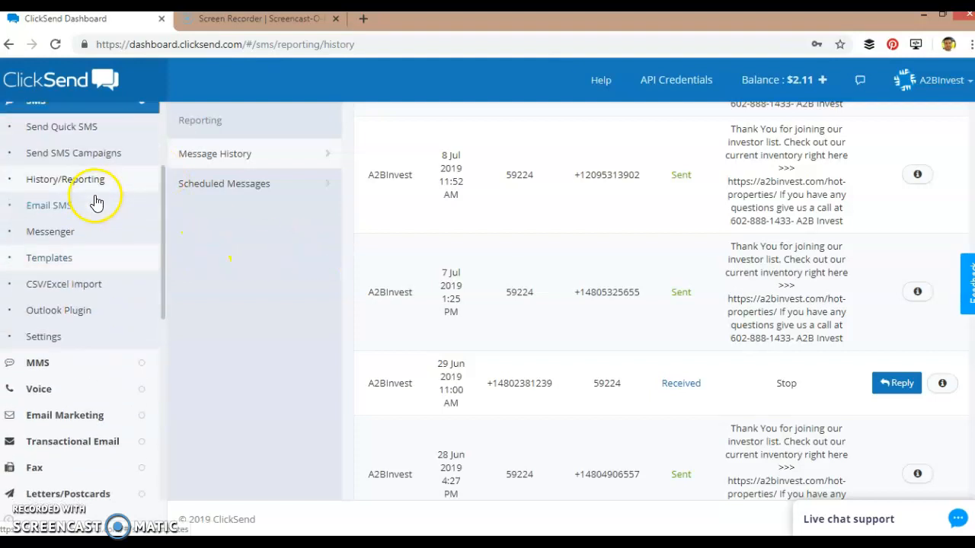
- In Messenger, browse the first recent contacts' threads, including the 7 Jul conversation with a Stop reply
click(84, 238)
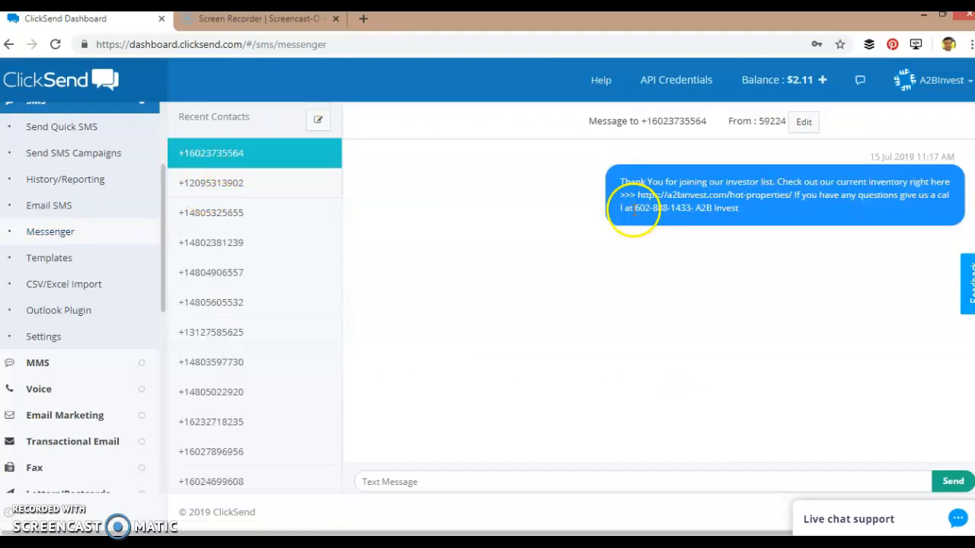
click(412, 482)
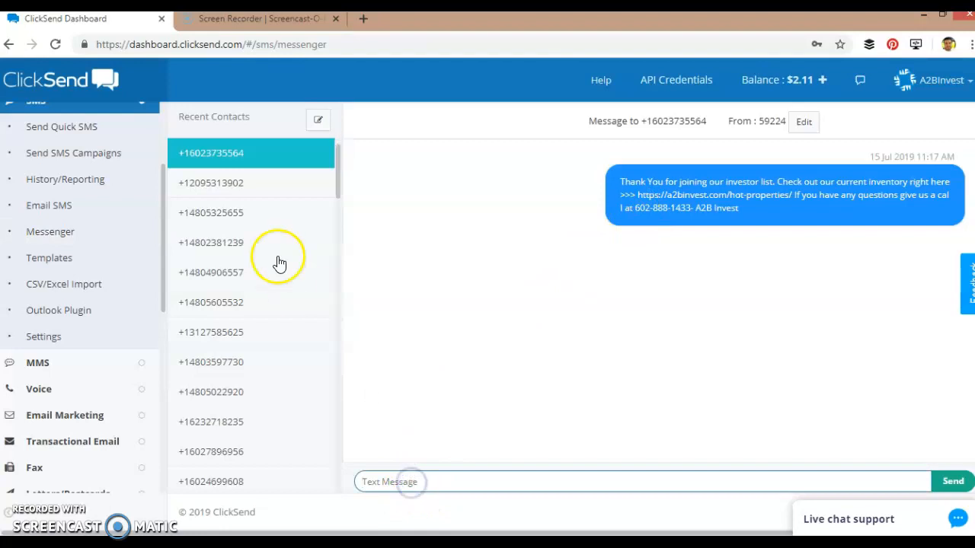
click(250, 186)
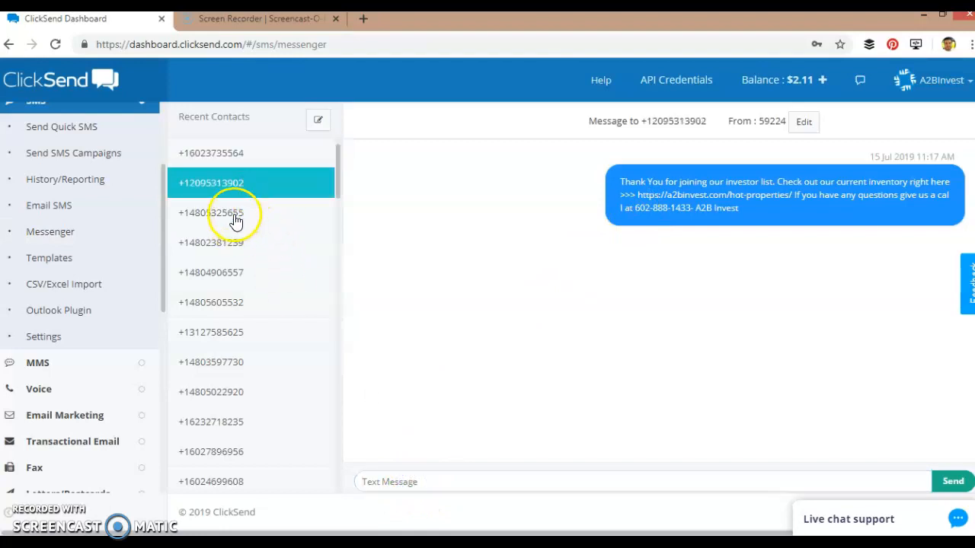
click(235, 217)
click(239, 243)
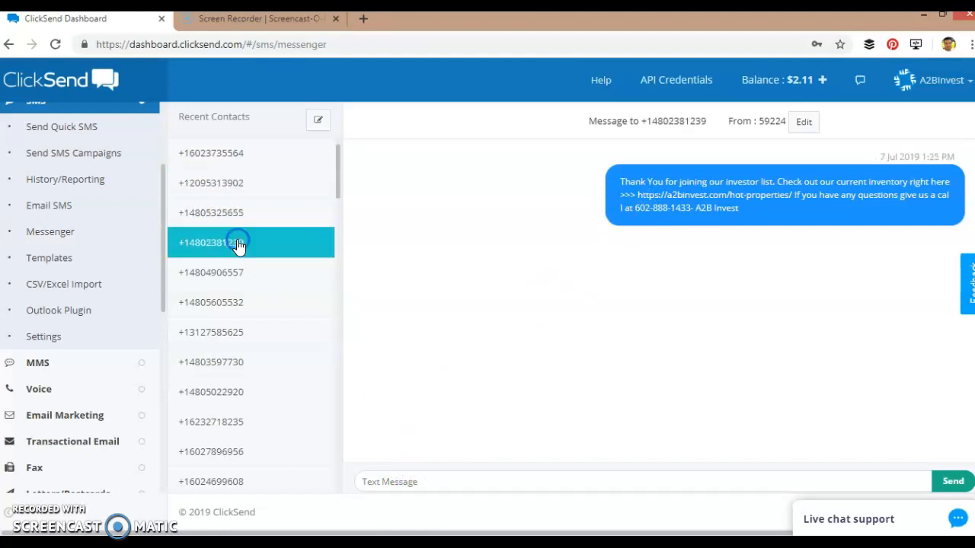
click(432, 235)
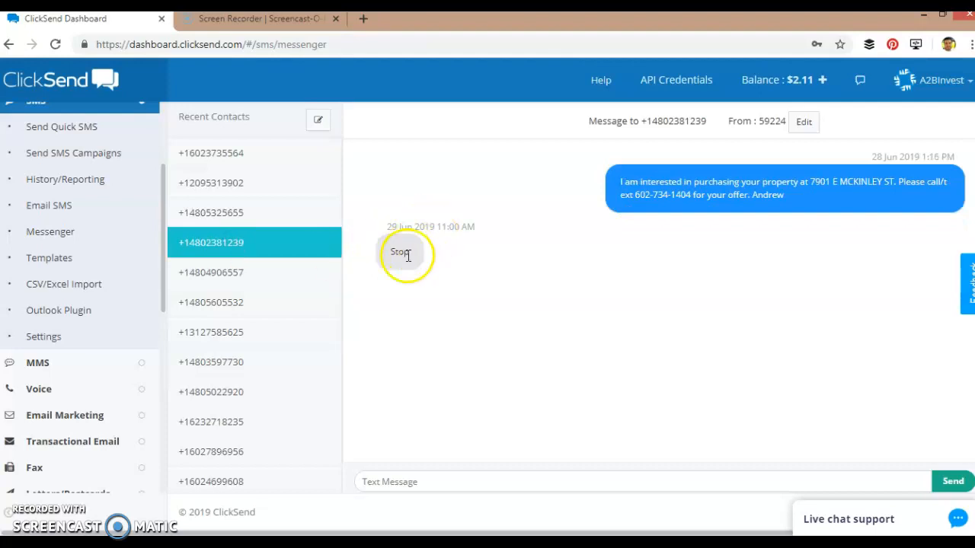
- Open further contacts' threads, including the investor-list welcome message, and scroll the Recent Contacts list
click(259, 281)
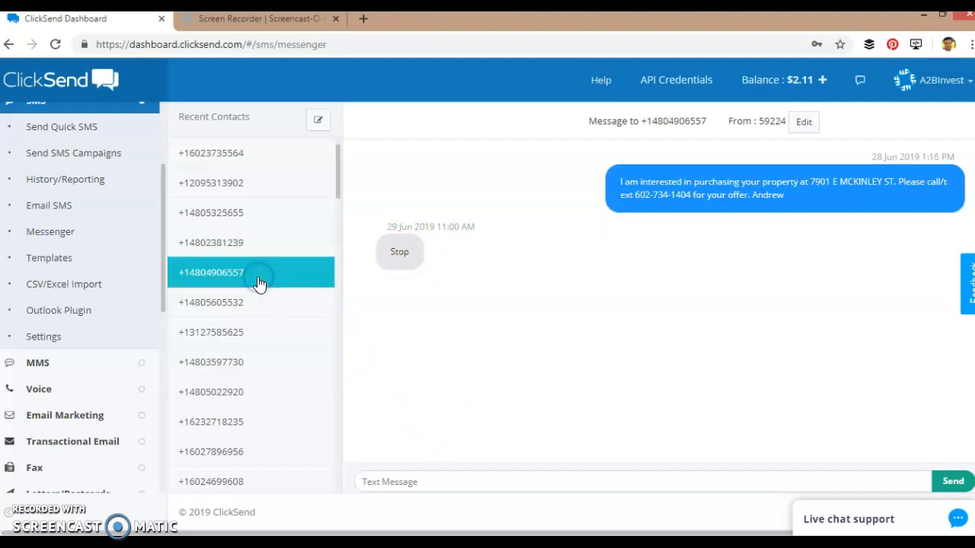
click(255, 302)
click(262, 337)
scroll(251, 327, down, 1)
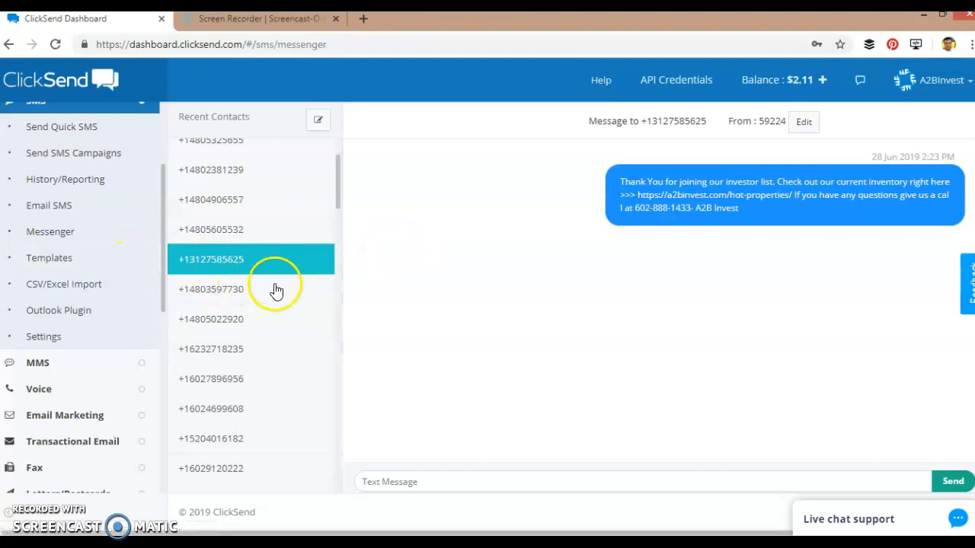
scroll(282, 284, down, 1)
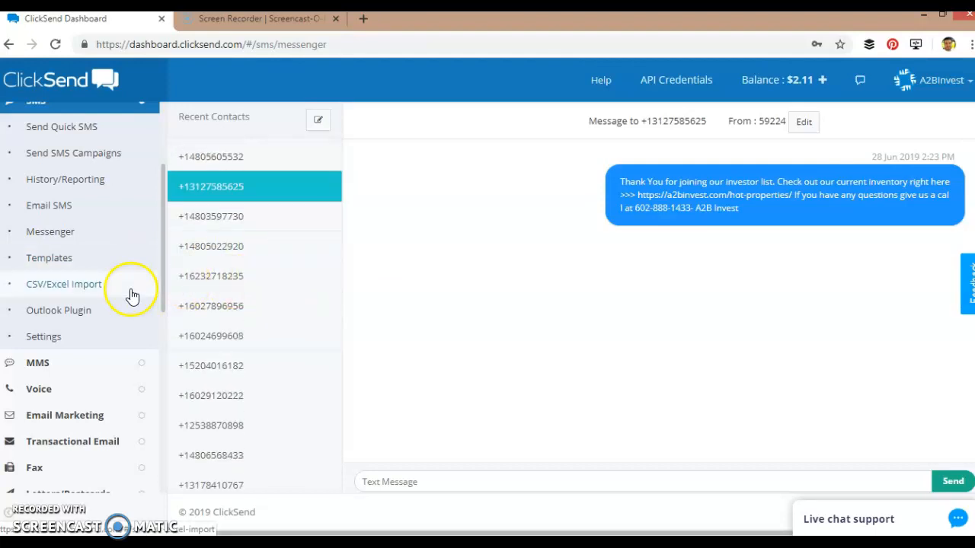
scroll(131, 297, down, 2)
scroll(54, 314, up, 3)
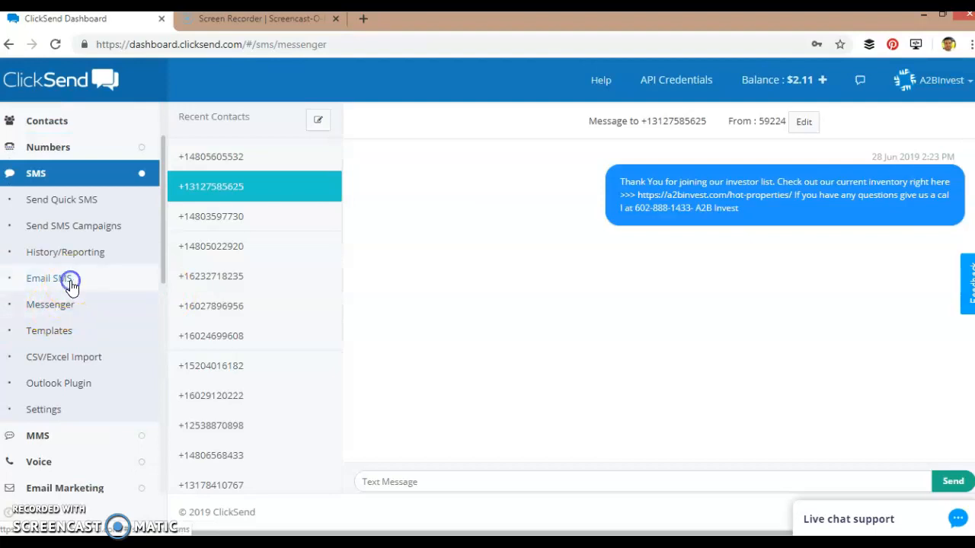
- Pass through Email SMS, then open Voice > Send Voice and review the English, US / Male voice form
click(71, 284)
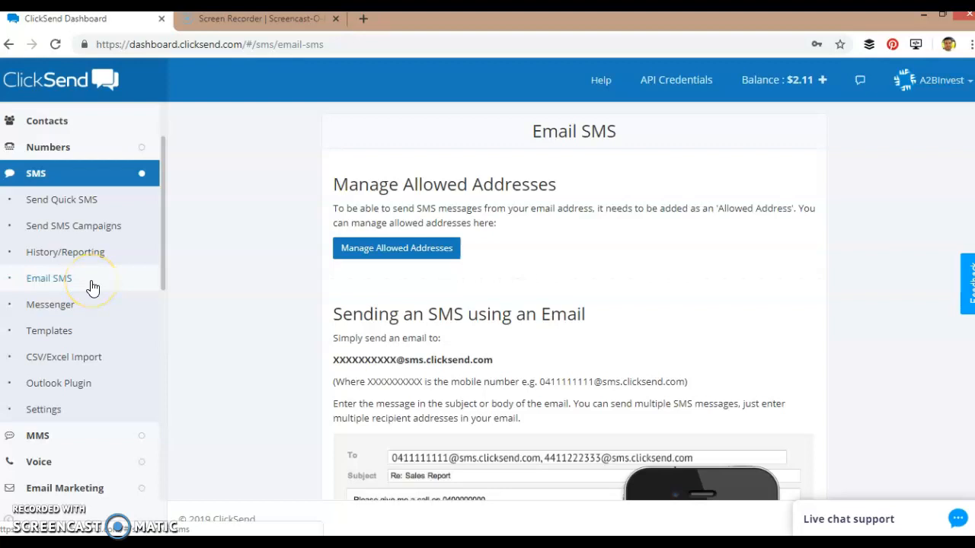
scroll(93, 287, down, 3)
click(65, 246)
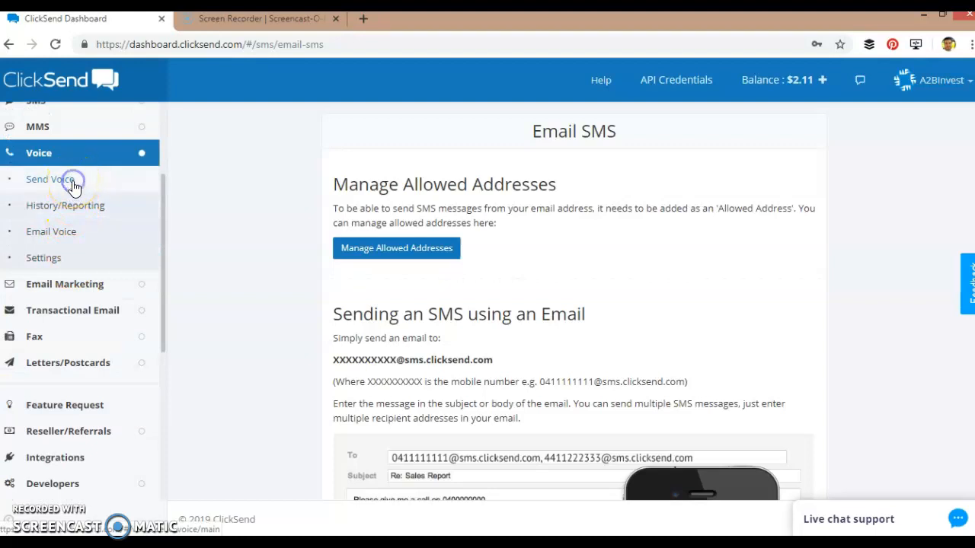
click(50, 179)
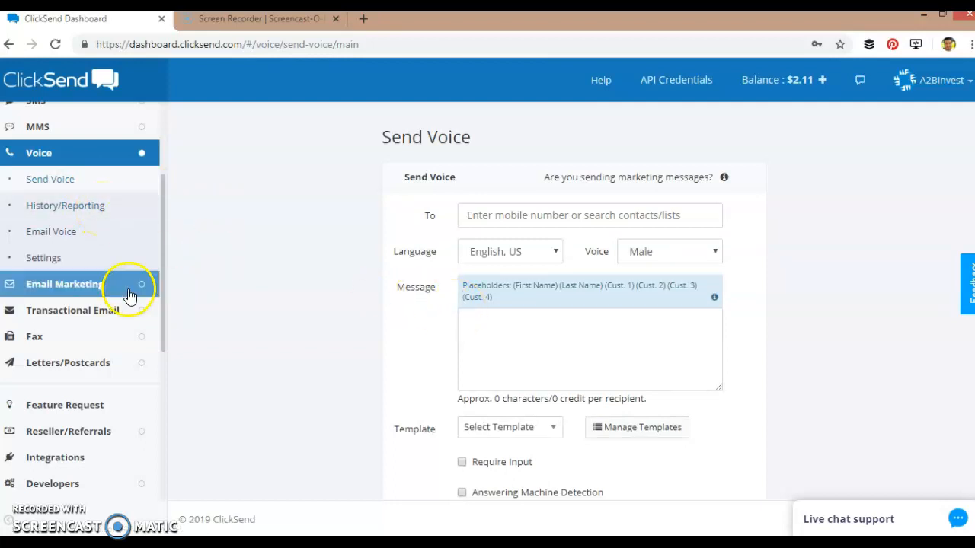
scroll(76, 254, down, 2)
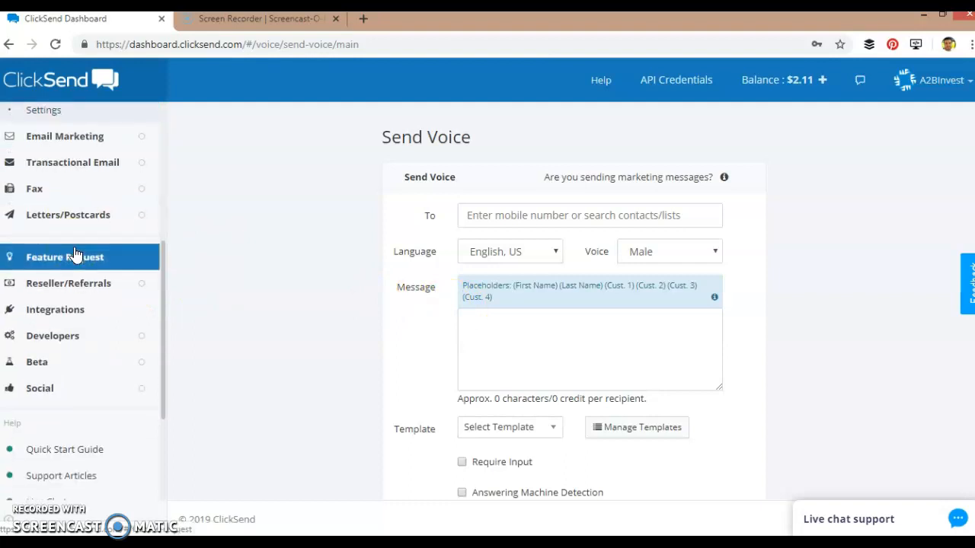
scroll(76, 253, down, 1)
scroll(76, 254, up, 3)
scroll(76, 255, up, 2)
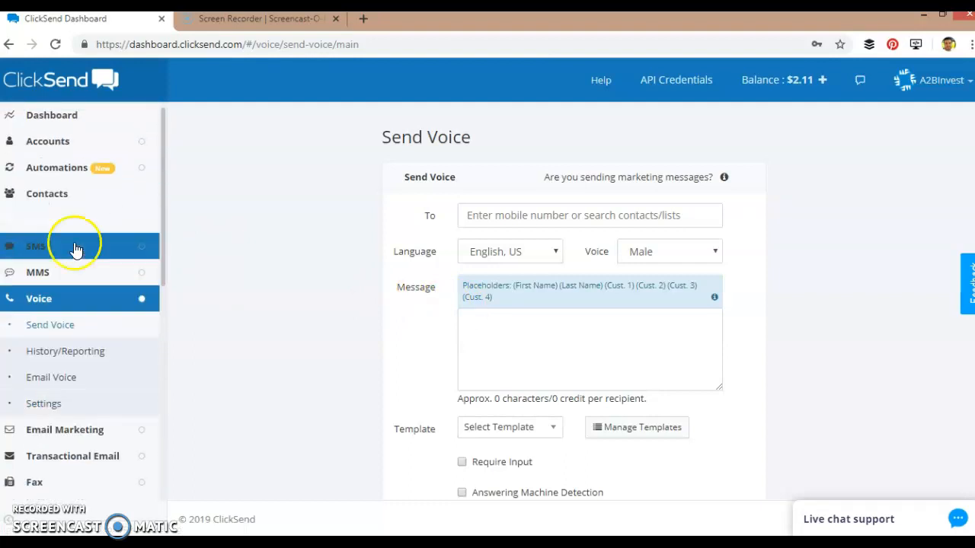
- Open Top up Account from Balance + and review US SMS packages from $20 (2,222 SMS) to $5,500
click(828, 88)
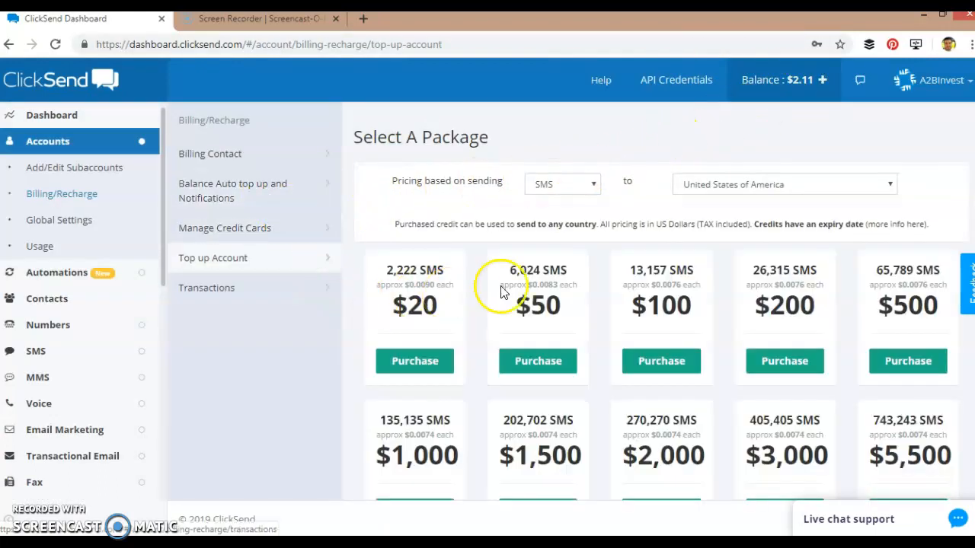
scroll(586, 282, down, 1)
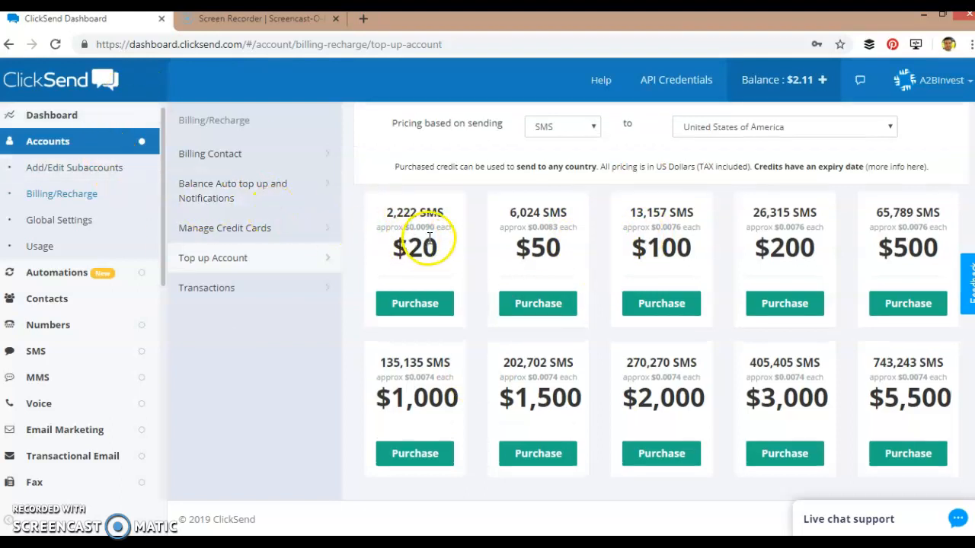
scroll(442, 225, up, 1)
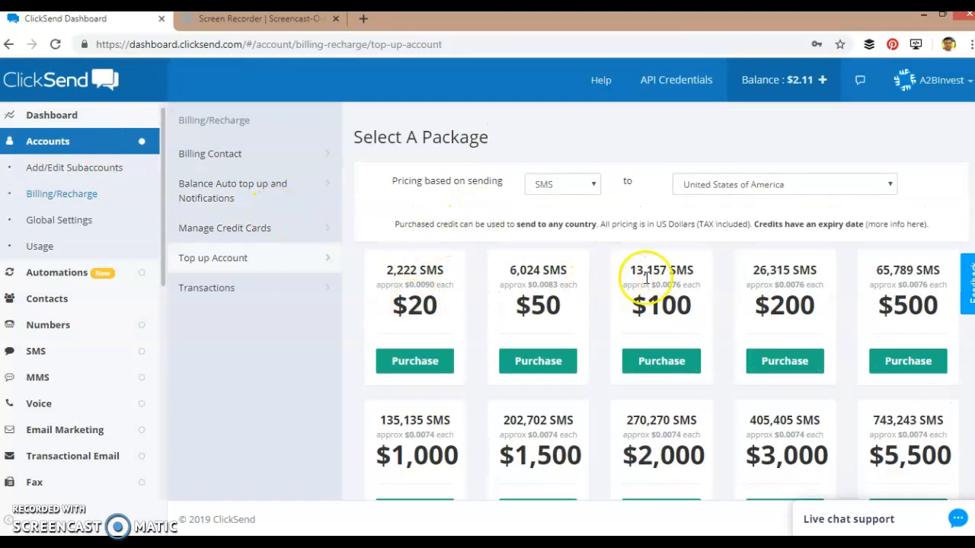
scroll(632, 282, down, 1)
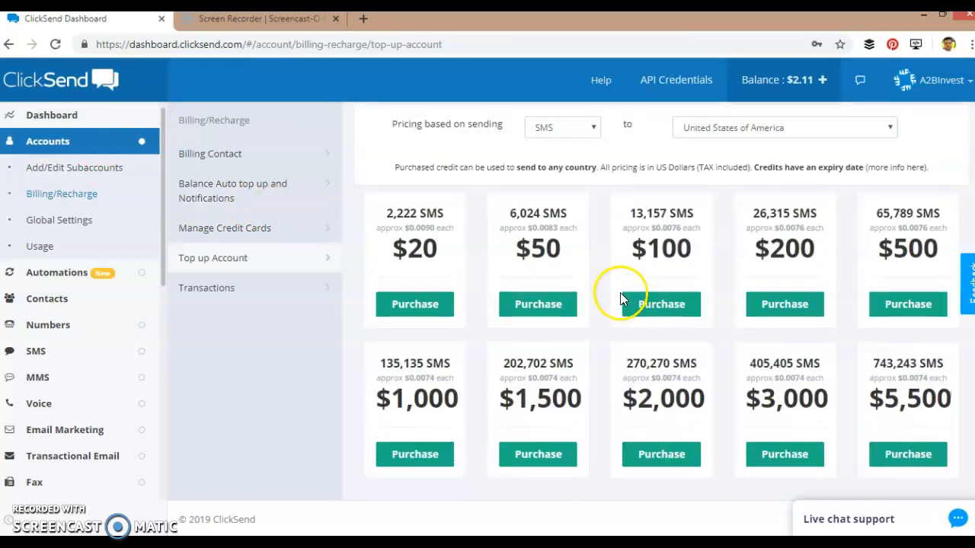
scroll(620, 292, up, 1)
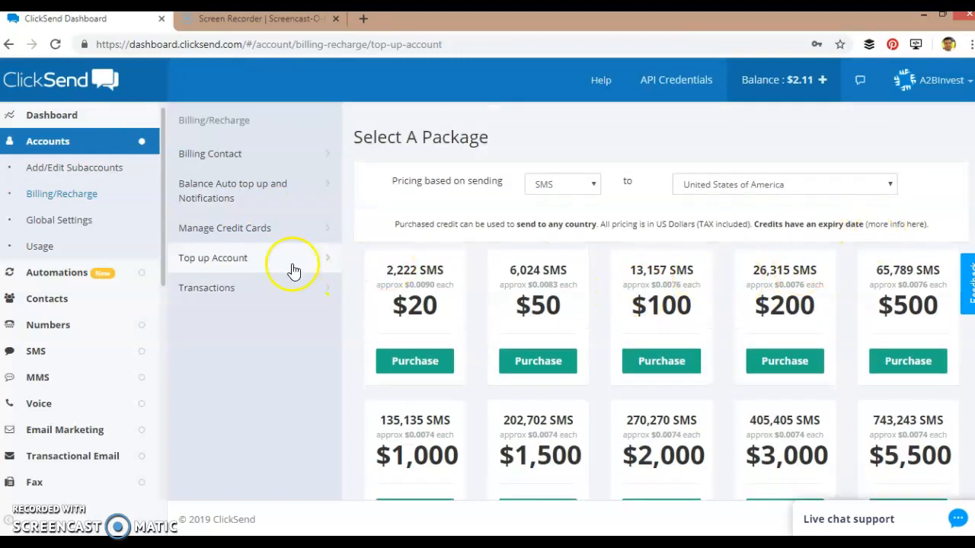
- Open Contacts and scroll the lists, including Opt-Out List, A2B Investors (1439) and Go-Time Seller Leads (147)
click(51, 301)
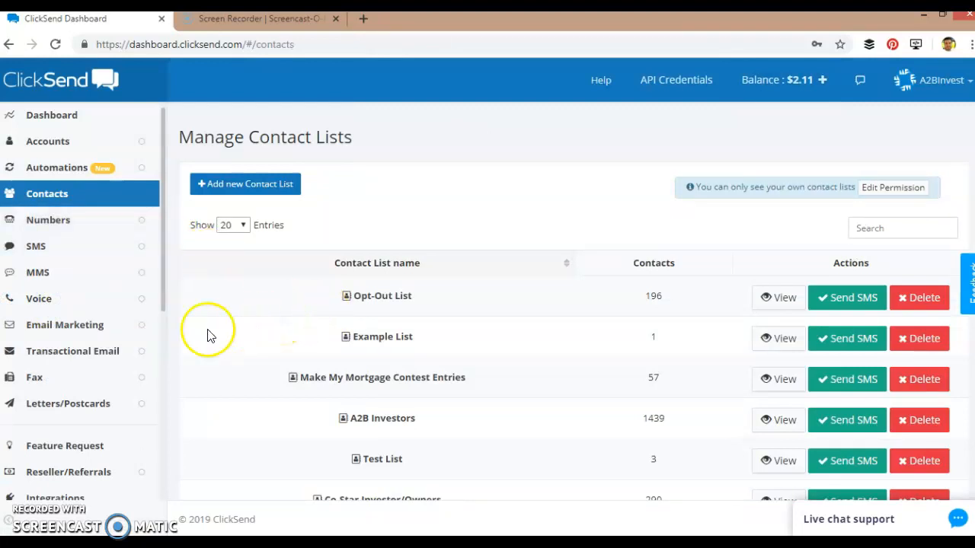
scroll(211, 336, down, 2)
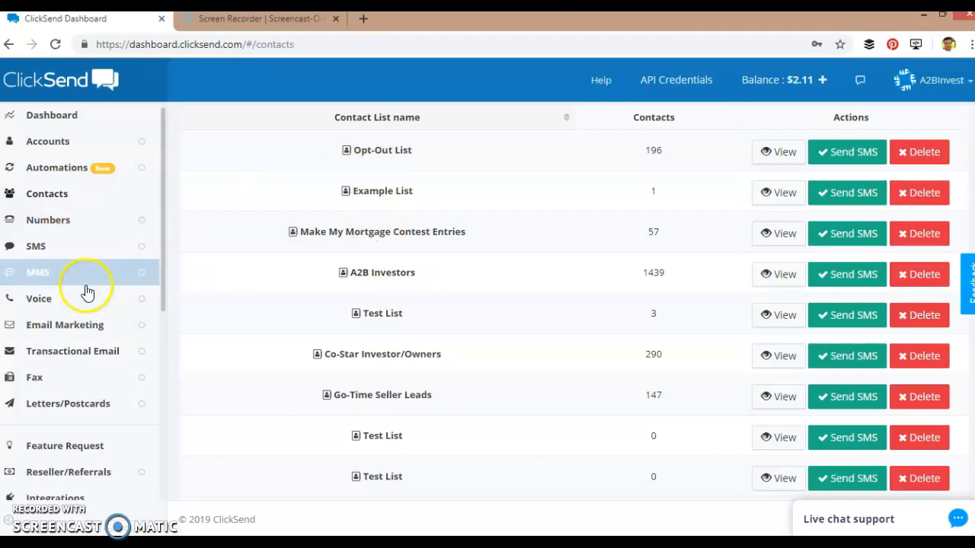
scroll(76, 274, down, 2)
scroll(77, 283, up, 2)
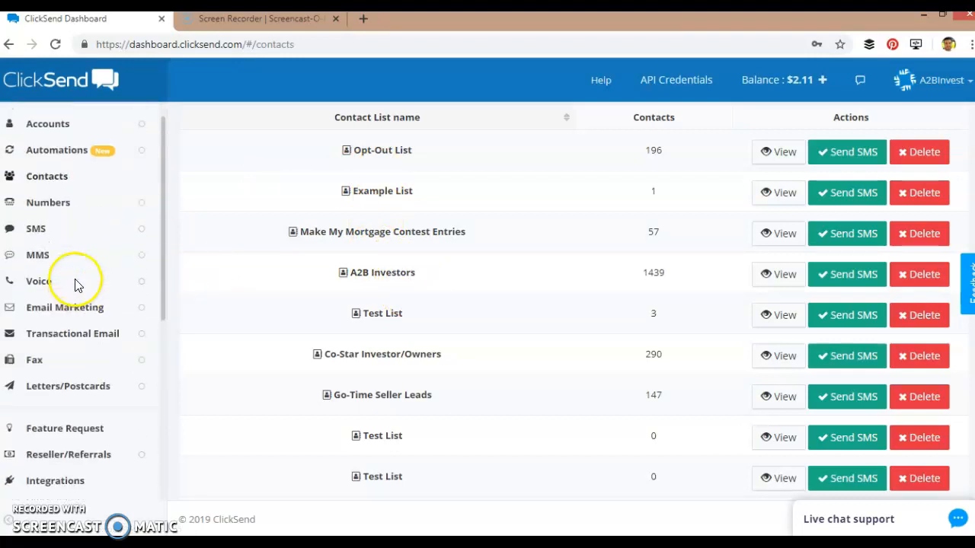
scroll(200, 341, down, 1)
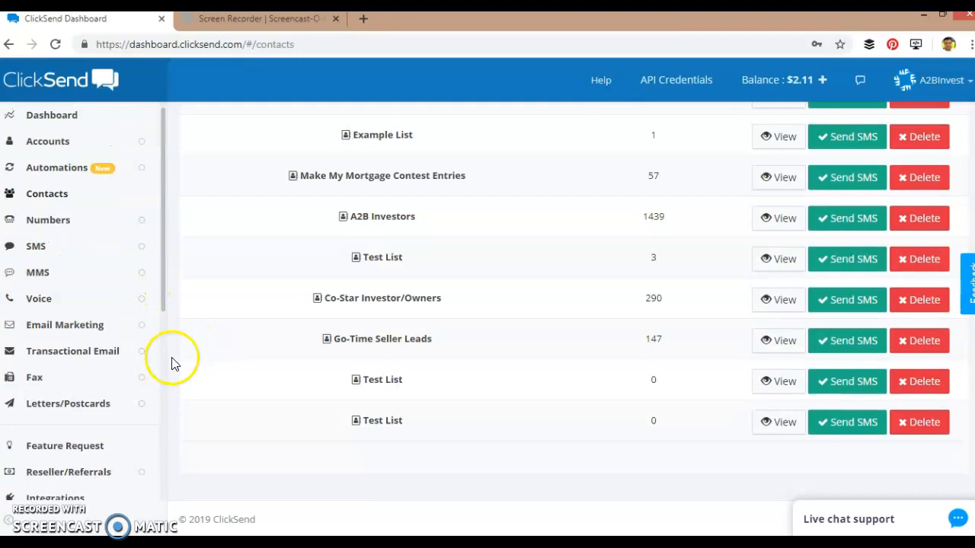